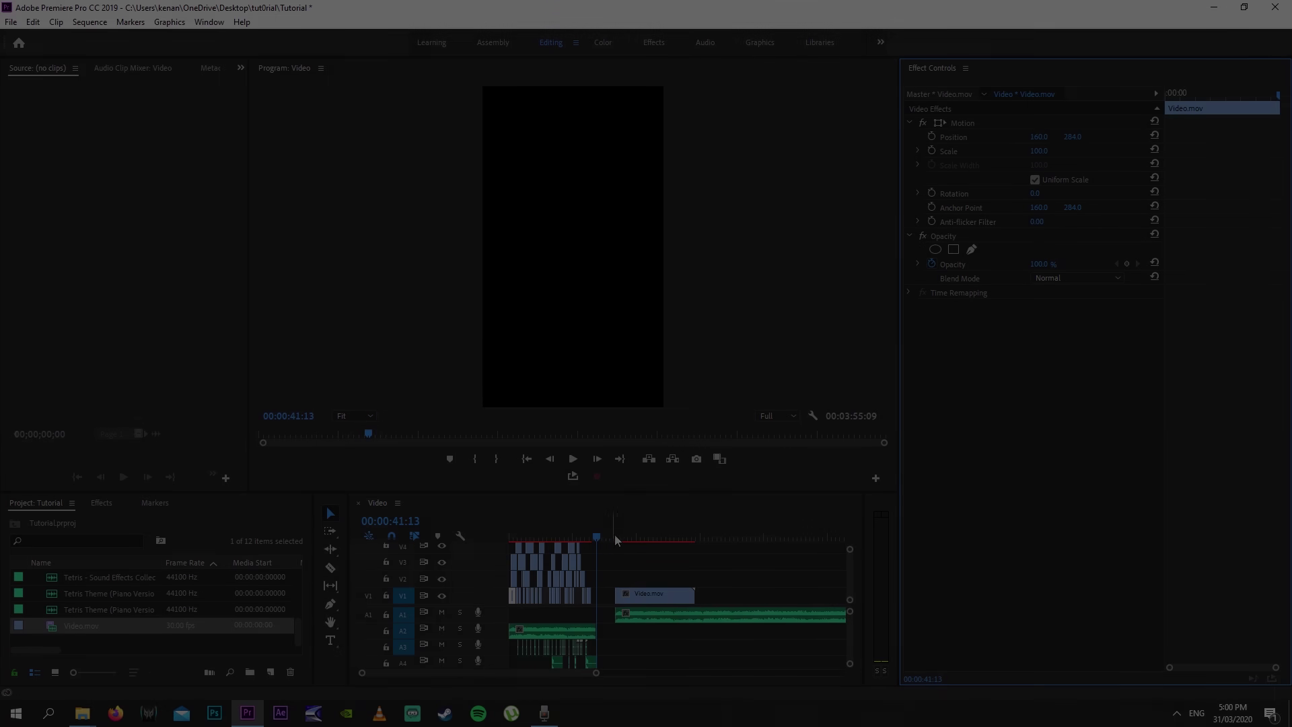
Delete the Video.mov clip and the music clip beneath it that start at 00:00:50:03 in the sequence.
left_click(615, 538)
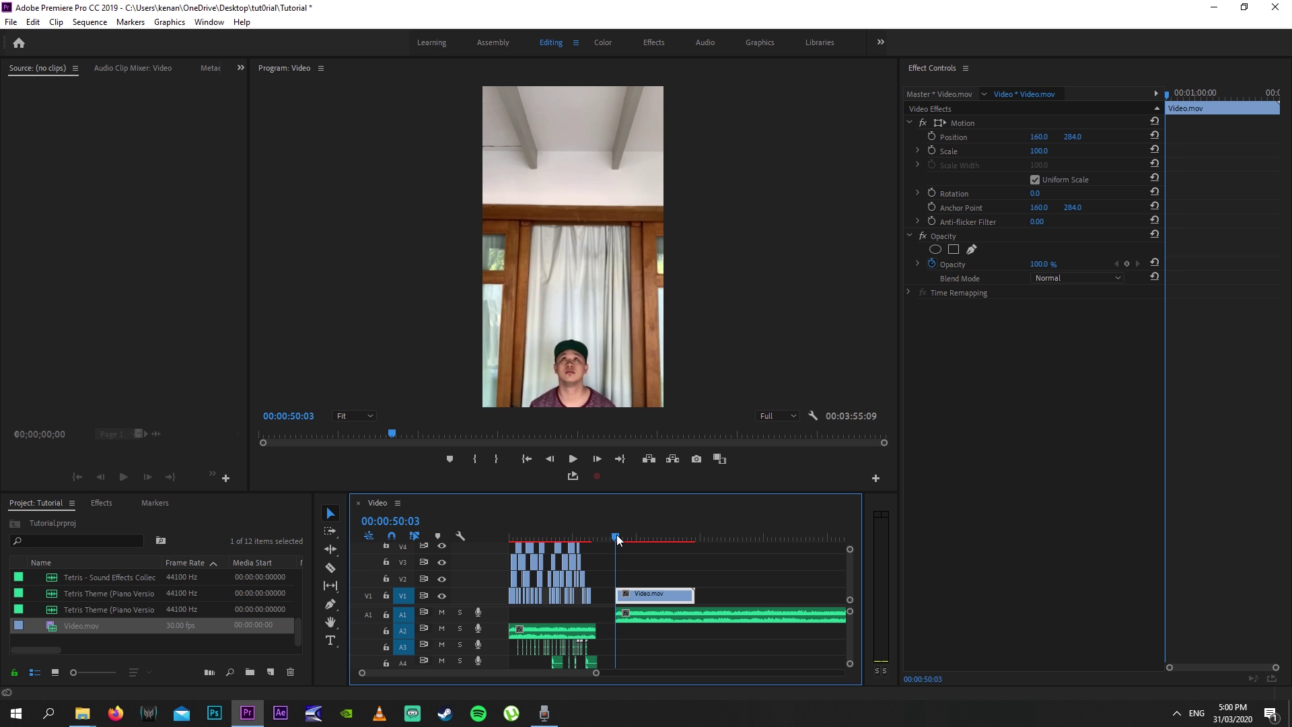
left_click(1123, 395)
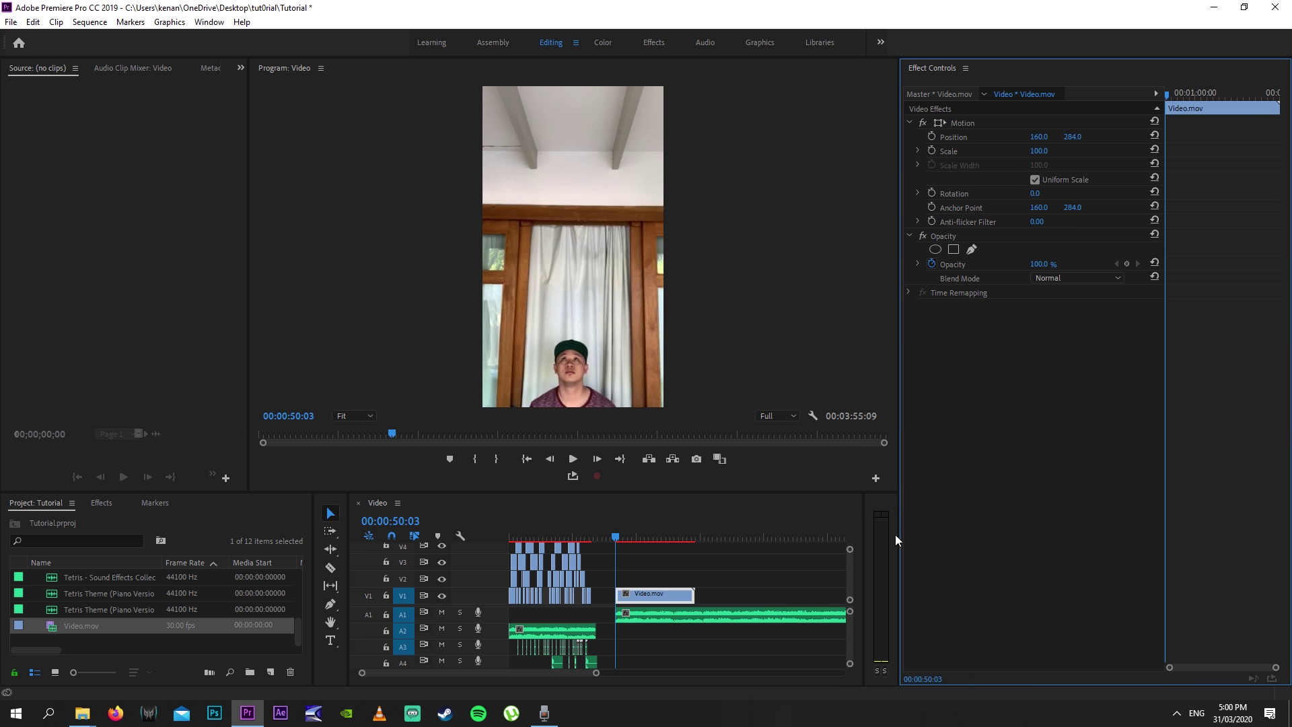
left_click(765, 518)
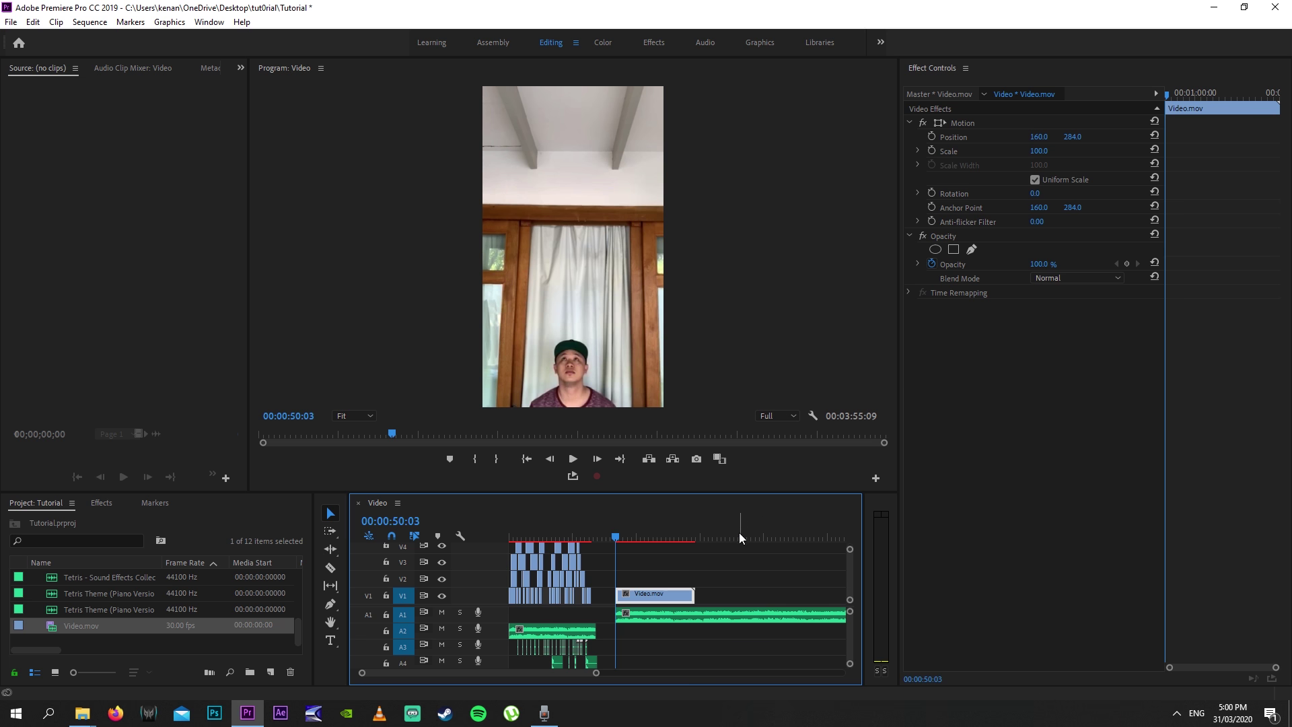
left_click_drag(655, 563, 671, 628)
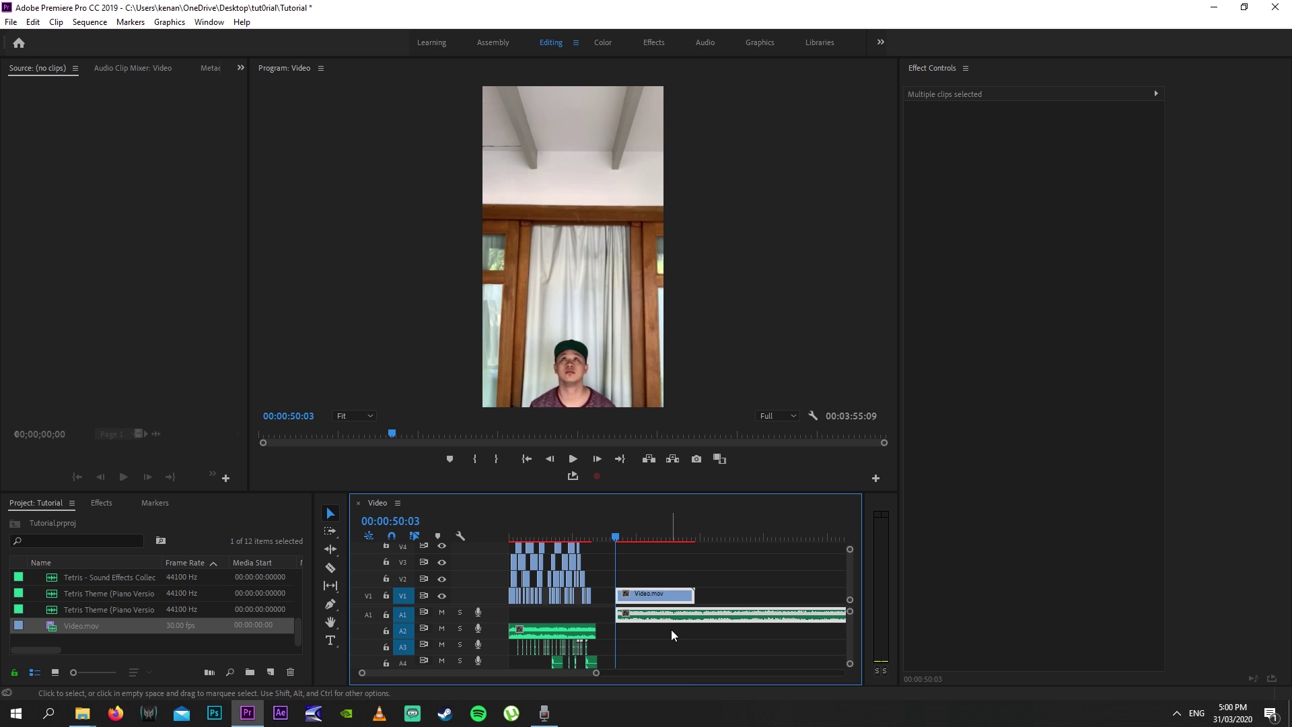
key("Delete")
Place Video.mov on tracks V1 and A1 at 00:00:50:03 and play it through.
left_click(111, 627)
left_click_drag(111, 627, 669, 602)
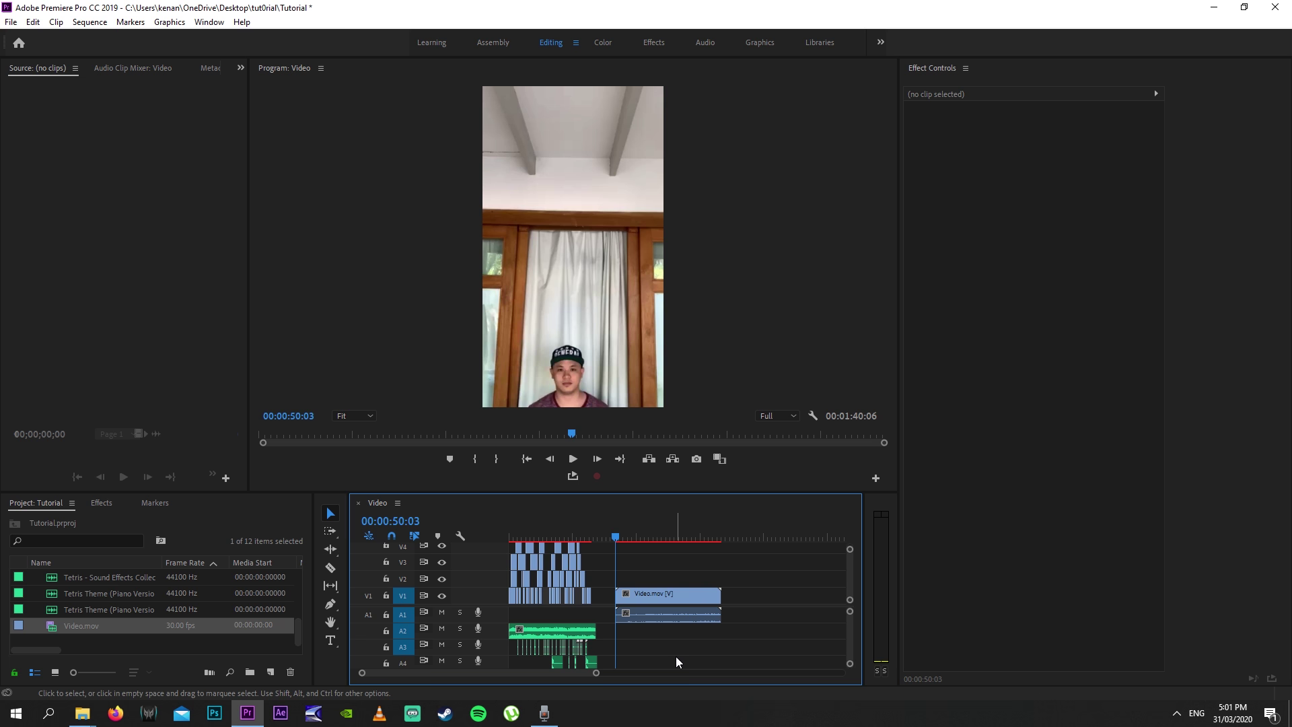
left_click(676, 596)
key("space")
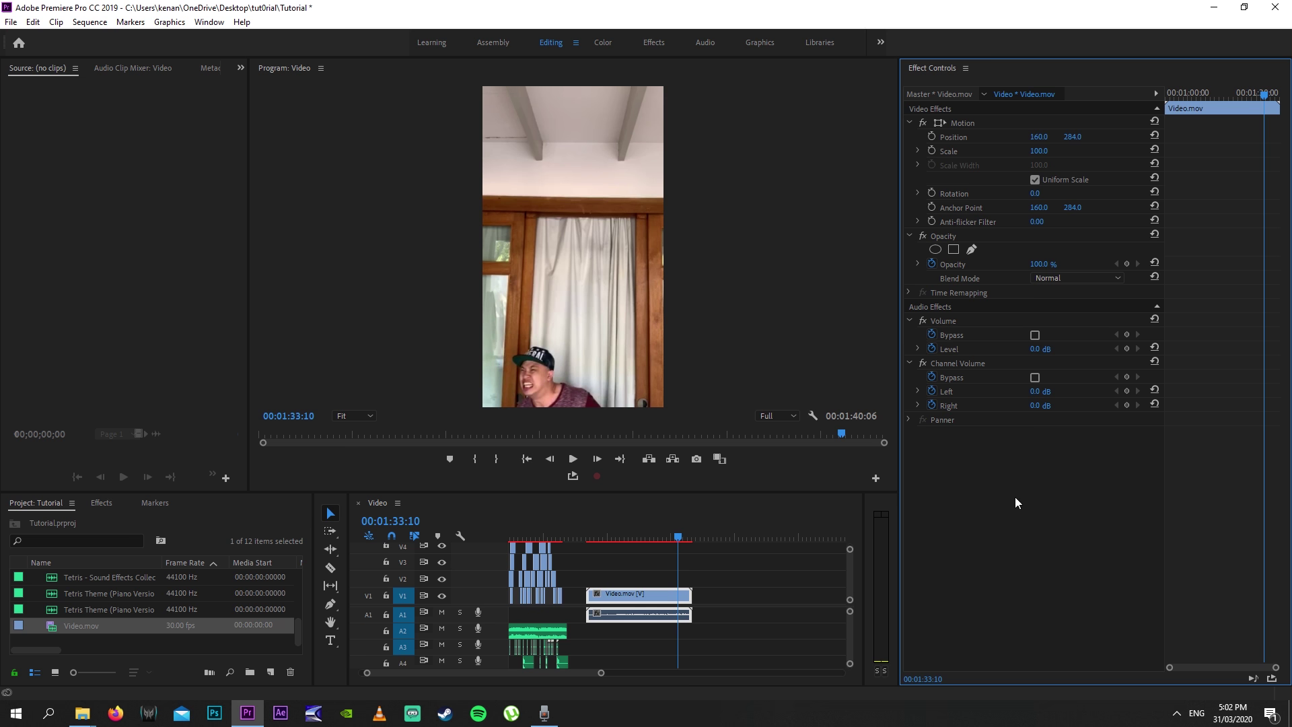
Deselect the Video.mov clip in the sequence and save the project.
left_click(537, 669)
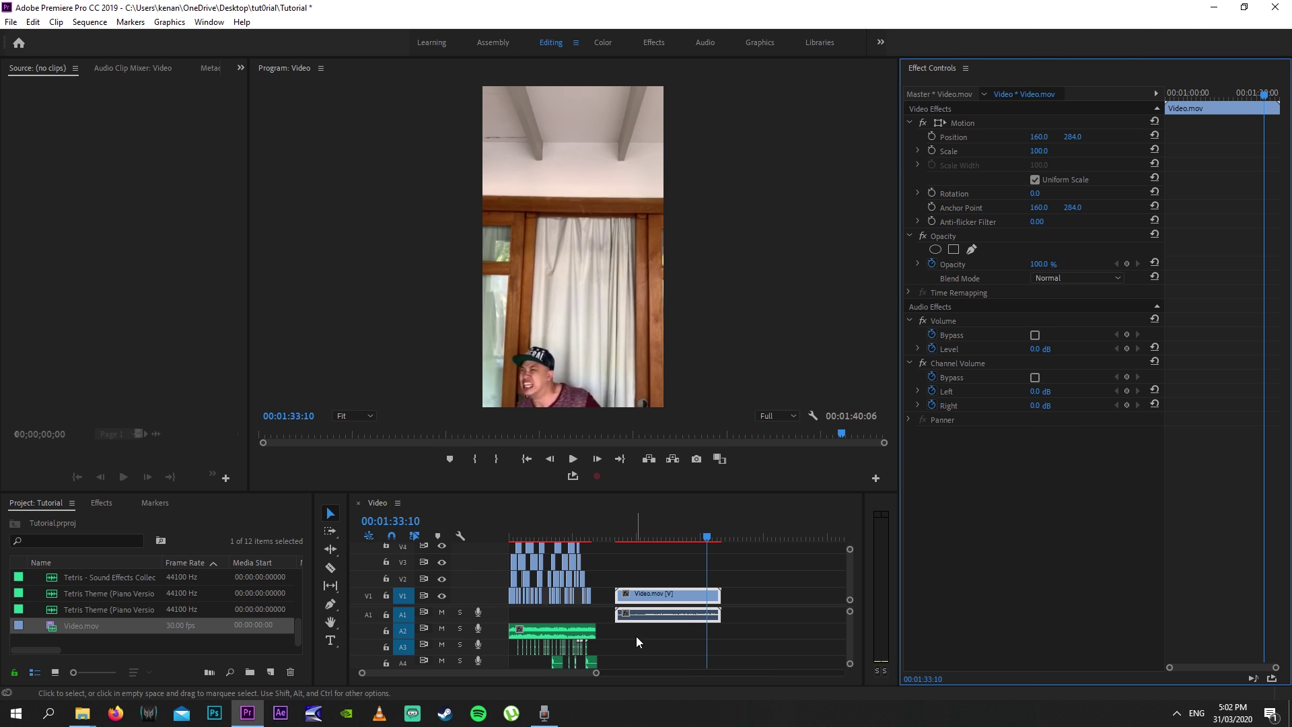
left_click(637, 636)
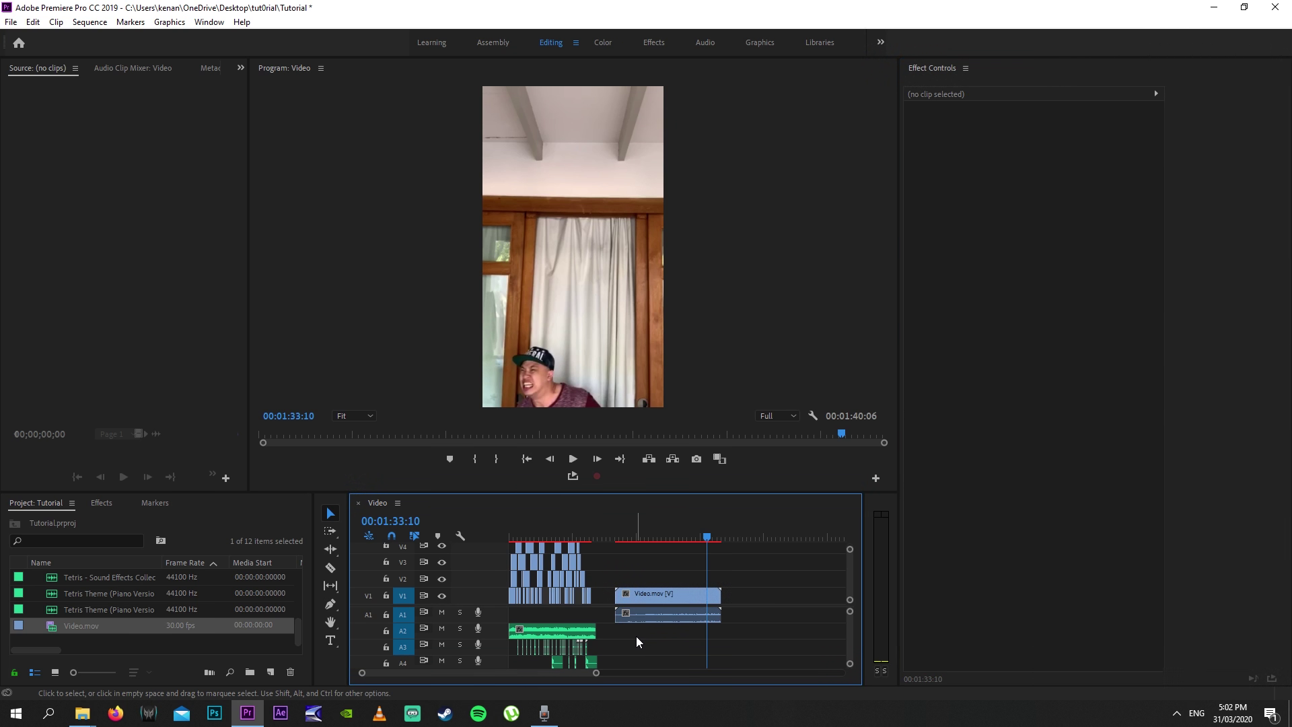
key("ctrl+s")
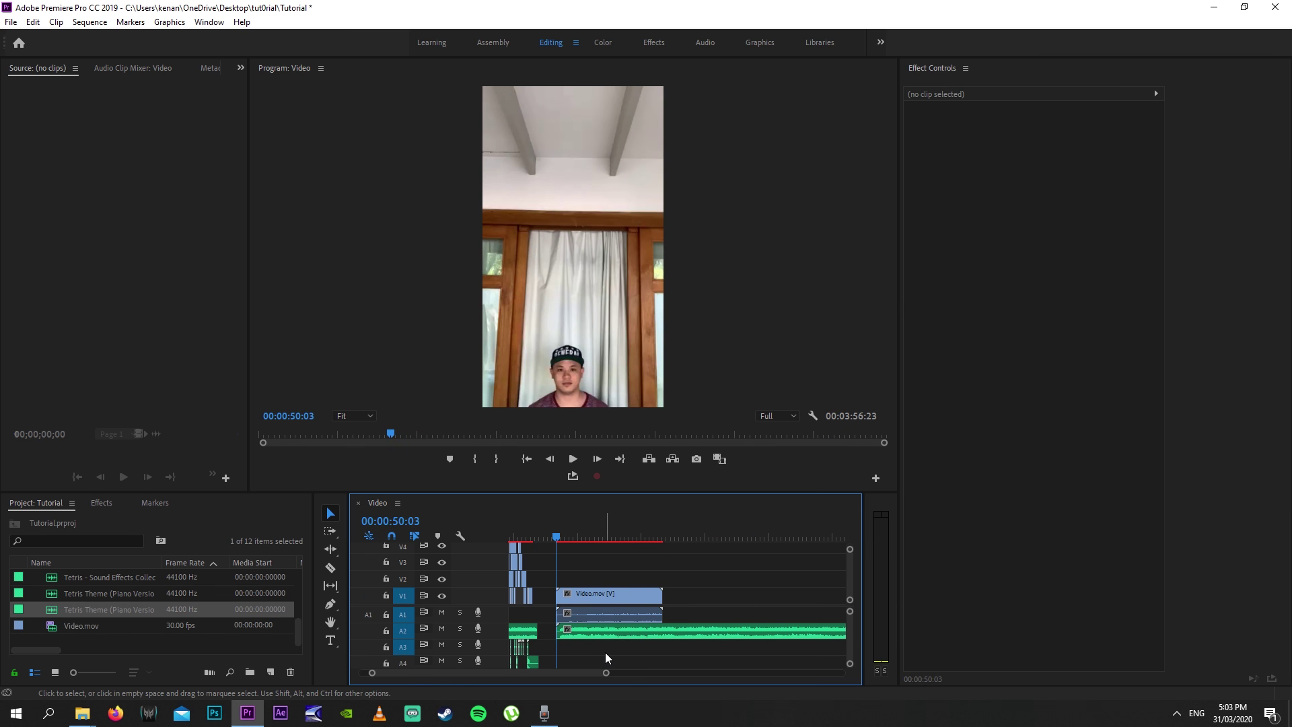
Split the Video.mov clip with the Razor tool at 00:01:05:00 and again about two seconds further along.
left_click_drag(606, 672, 486, 671)
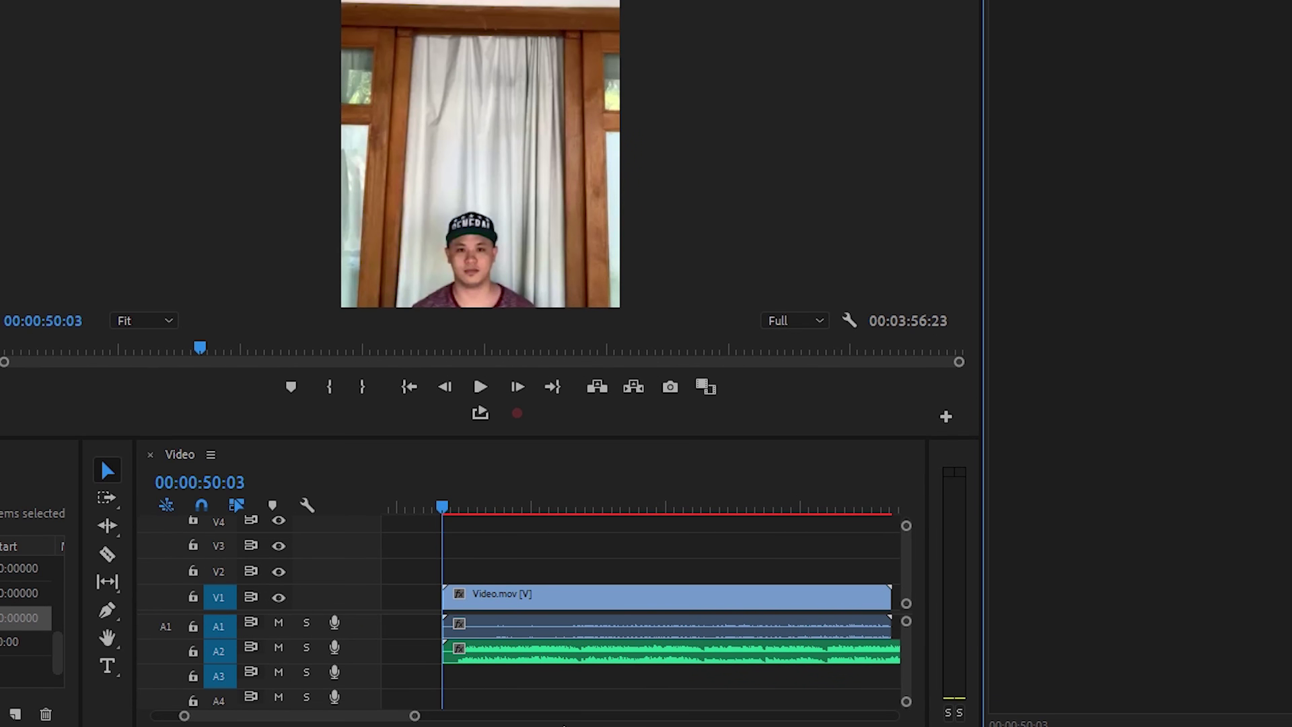
left_click_drag(441, 507, 574, 506)
key("c")
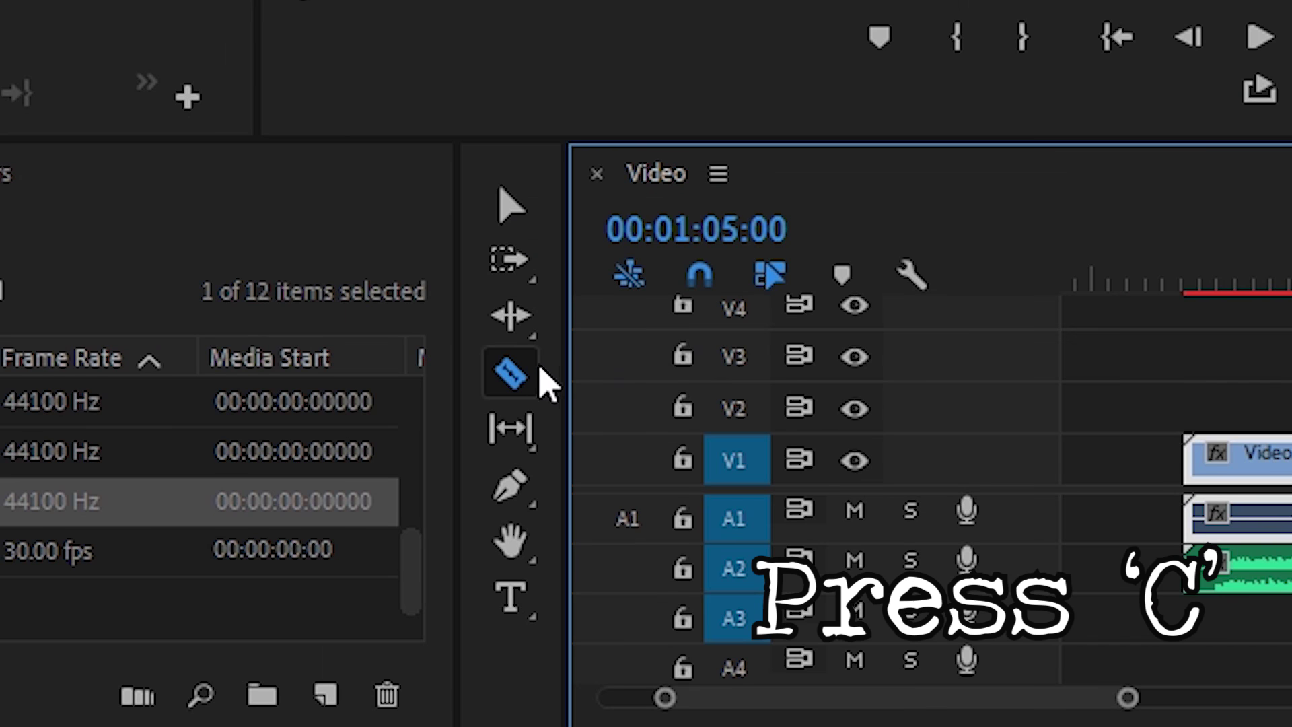
left_click(163, 529)
left_click(1057, 462)
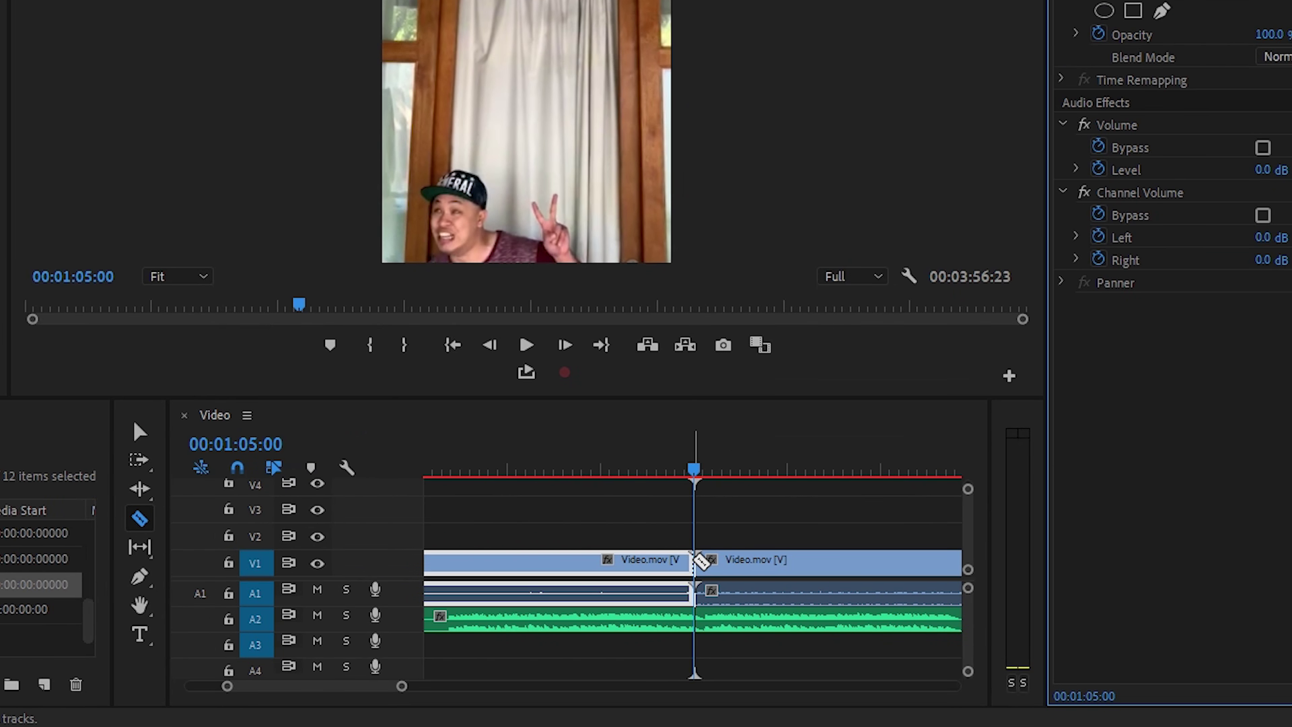
left_click(737, 565)
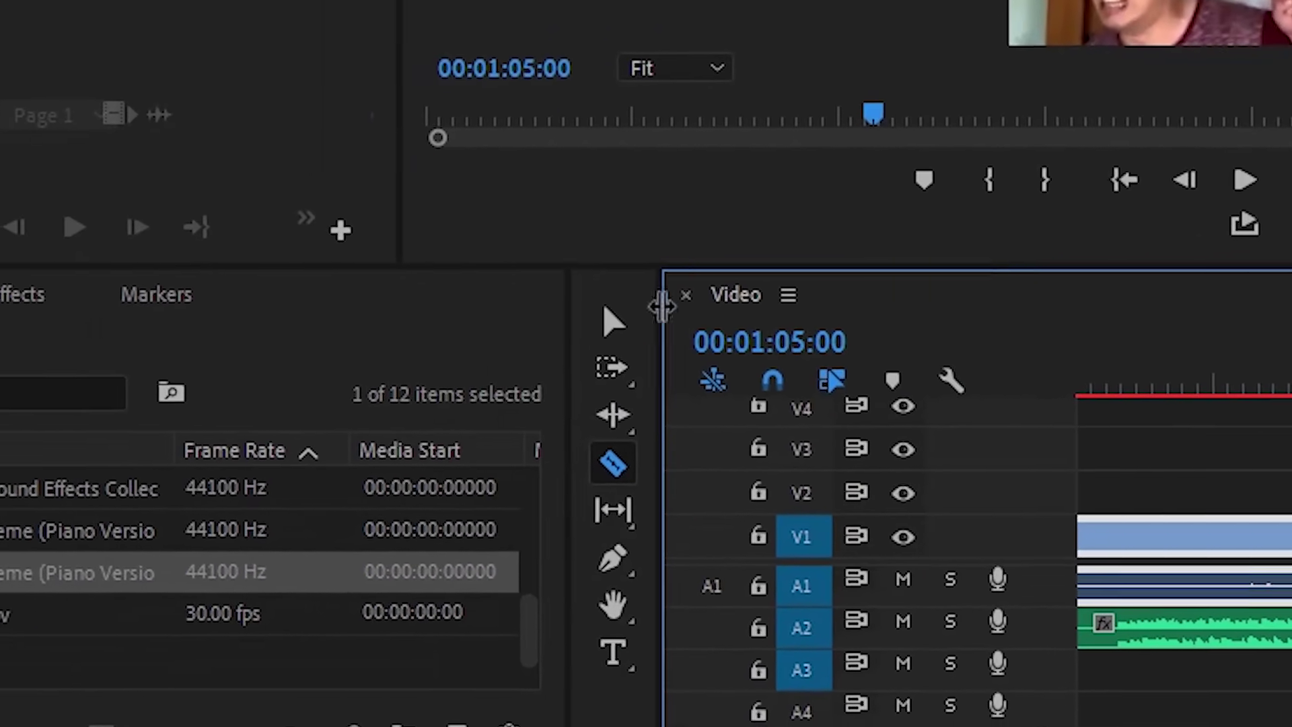
Duplicate only the video part of the short middle segment onto track V2, directly above the original, and select the copy.
left_click(612, 323)
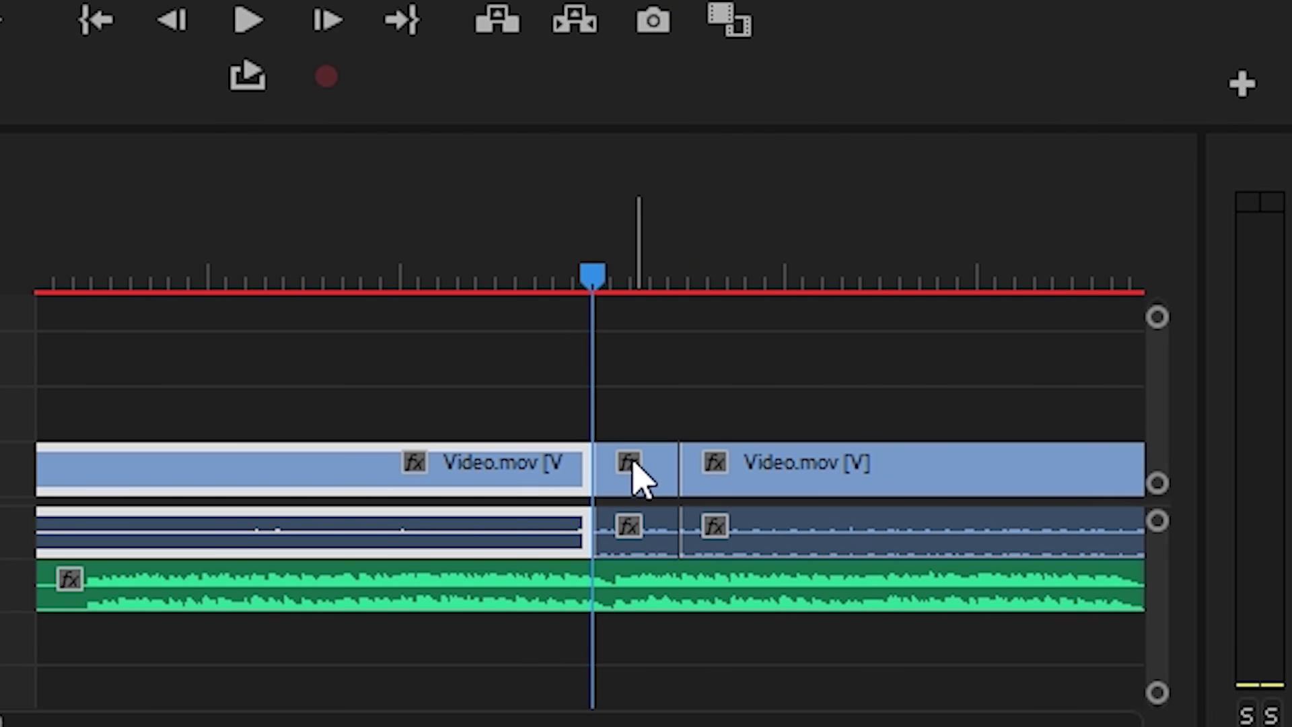
left_click(636, 474, "alt")
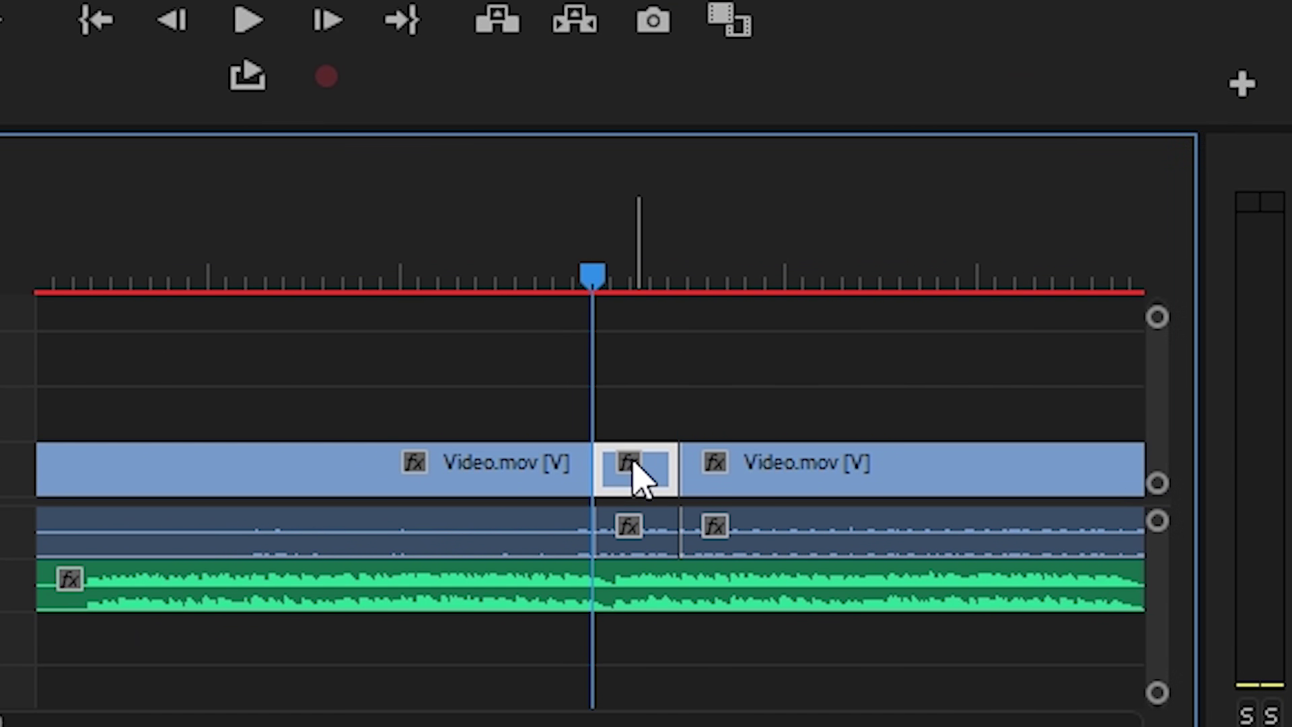
left_click_drag(639, 466, 639, 419)
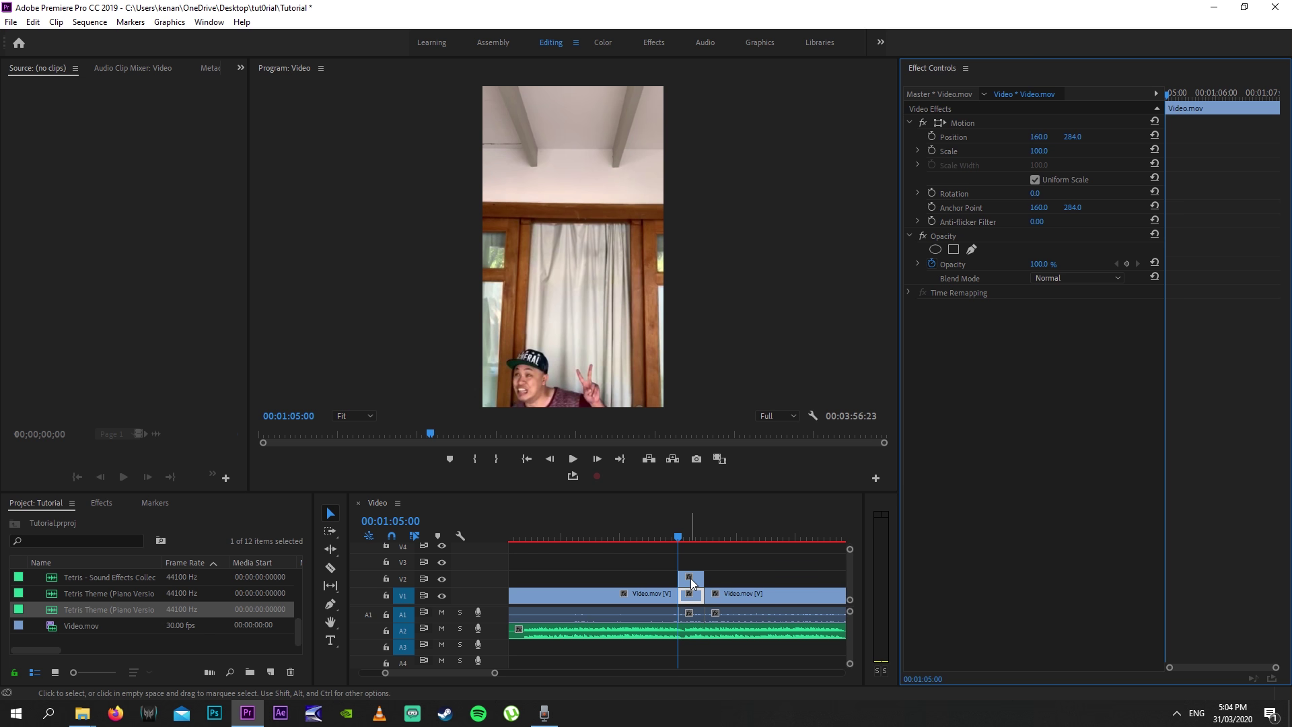
left_click(690, 579)
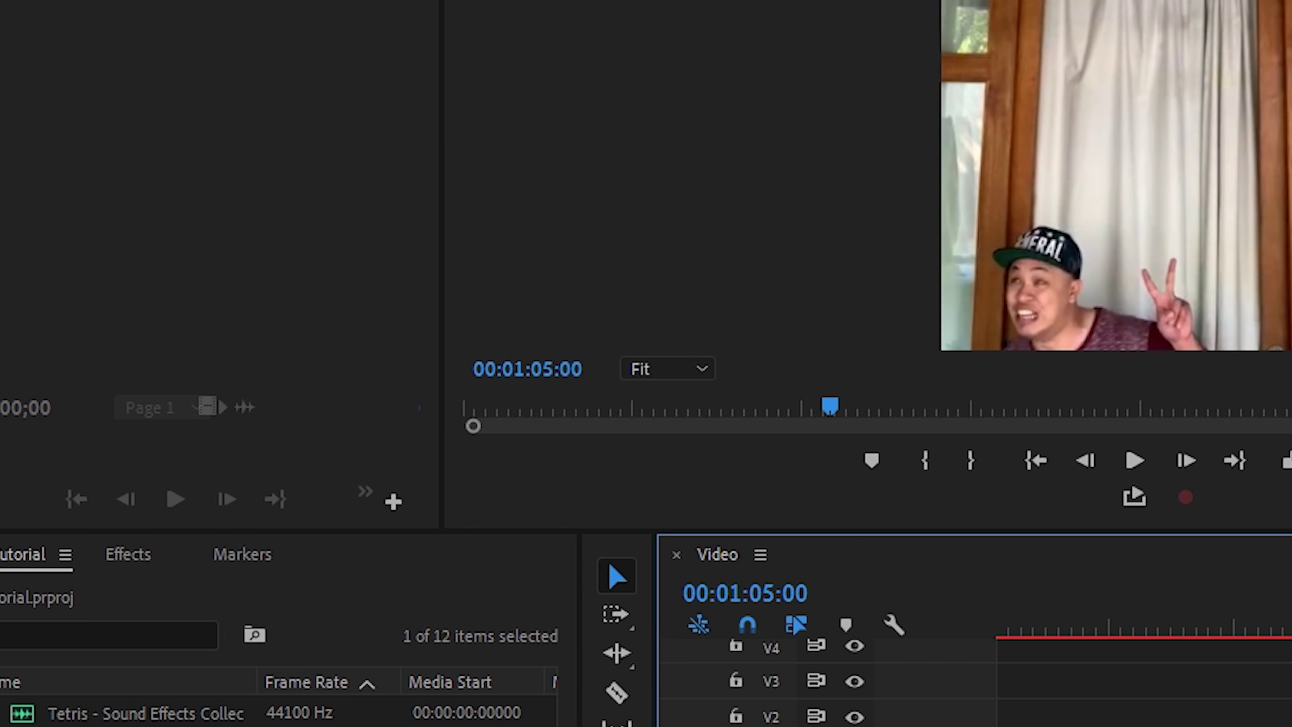
Start a free-draw Opacity mask on the V2 copy, tracing up the man's ear to the rear edge of his cap.
left_click(692, 370)
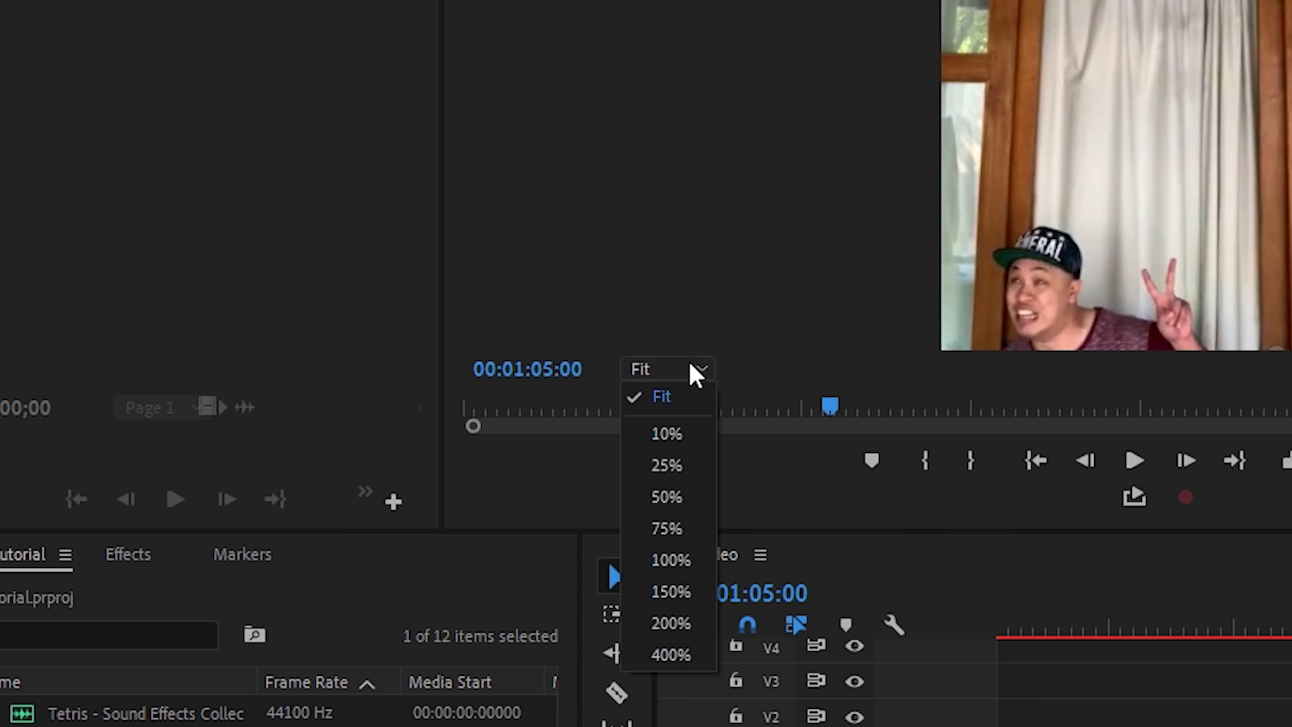
left_click(689, 660)
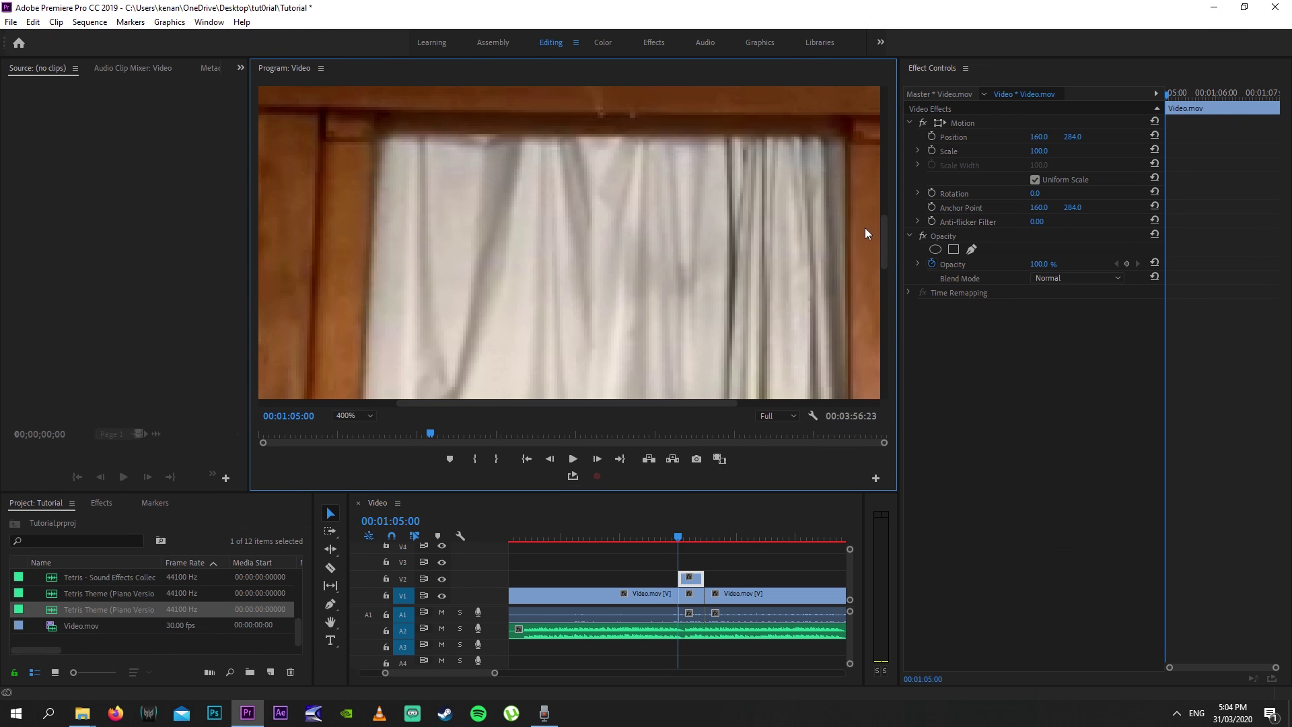
left_click_drag(884, 236, 866, 341)
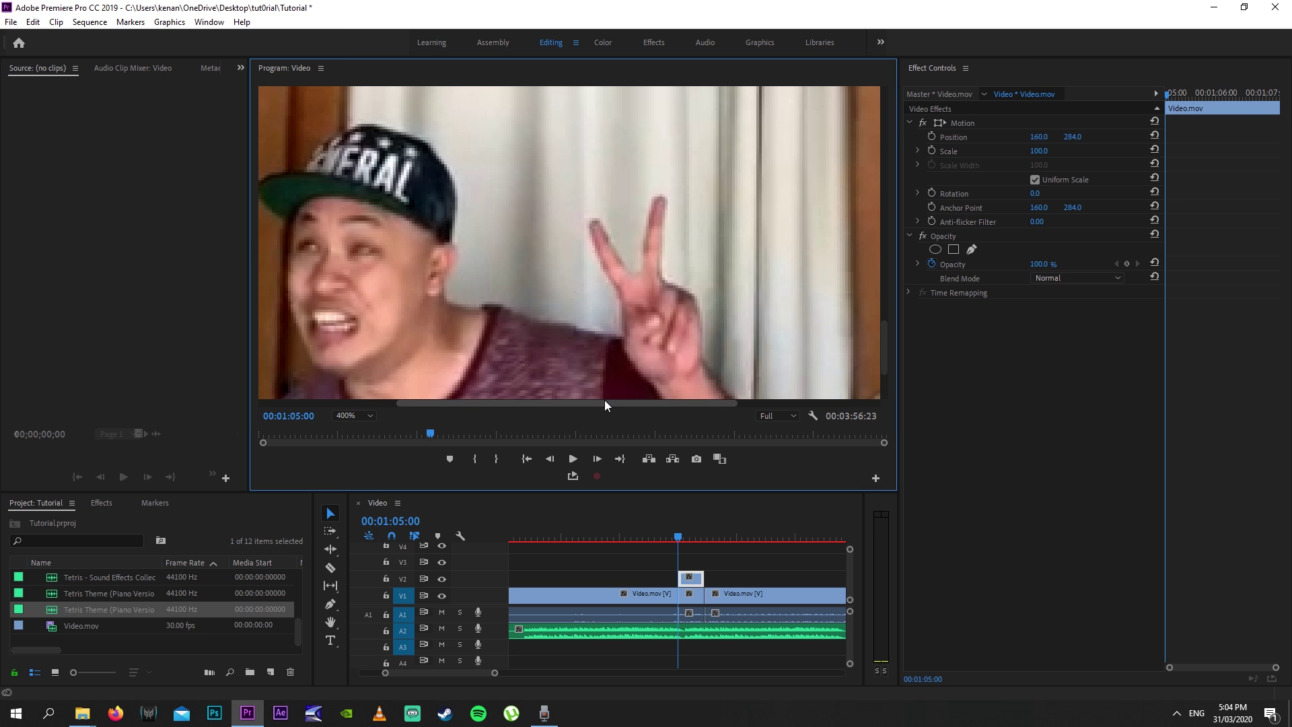
left_click_drag(604, 399, 563, 405)
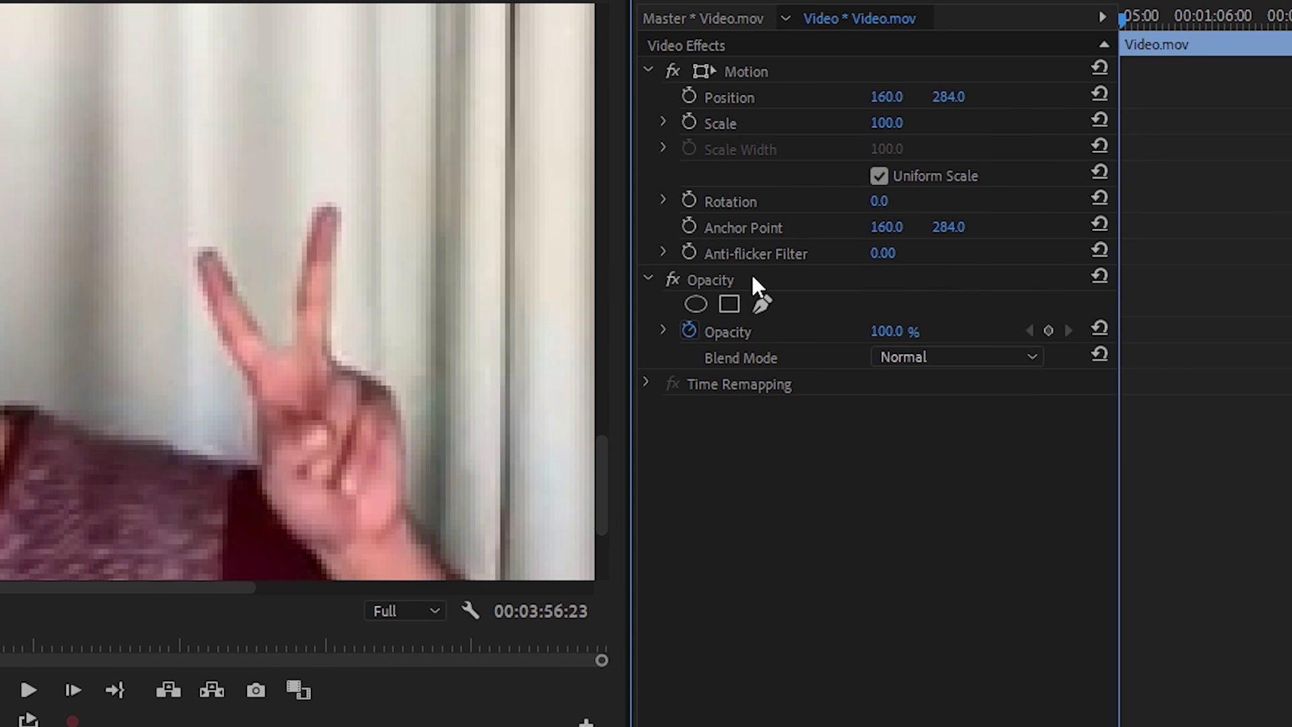
left_click(763, 306)
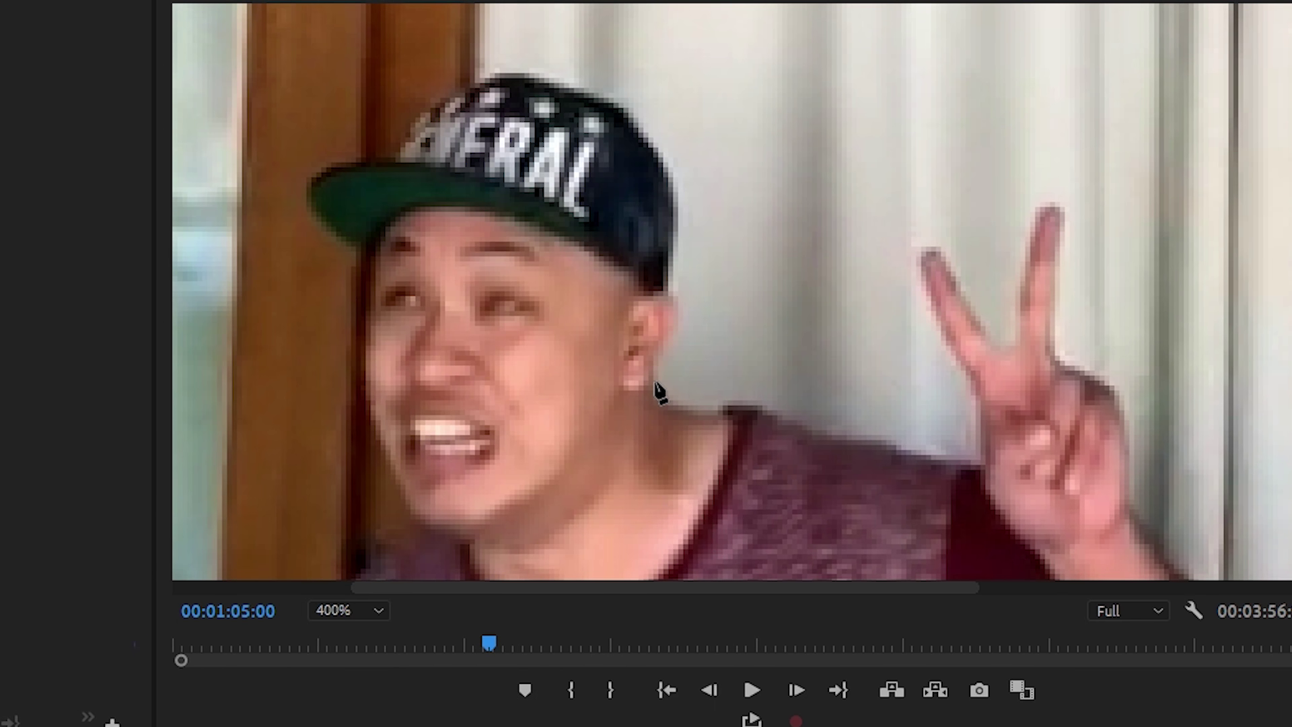
left_click_drag(156, 381, 166, 346)
left_click(678, 302)
left_click(663, 267)
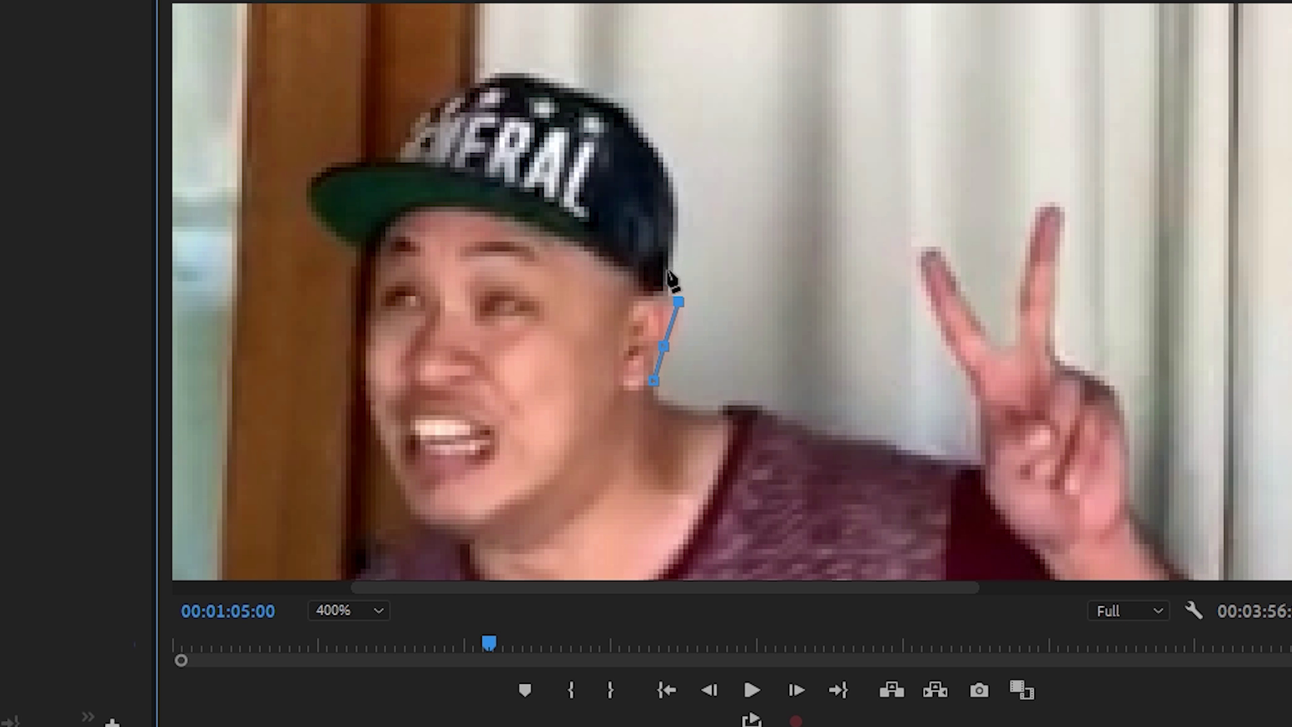
Continue the mask outline around the back and crown of the cap and out along the top of its brim.
left_click(672, 201)
left_click(649, 141)
left_click(618, 106)
left_click(561, 78)
left_click(506, 70)
left_click(455, 90)
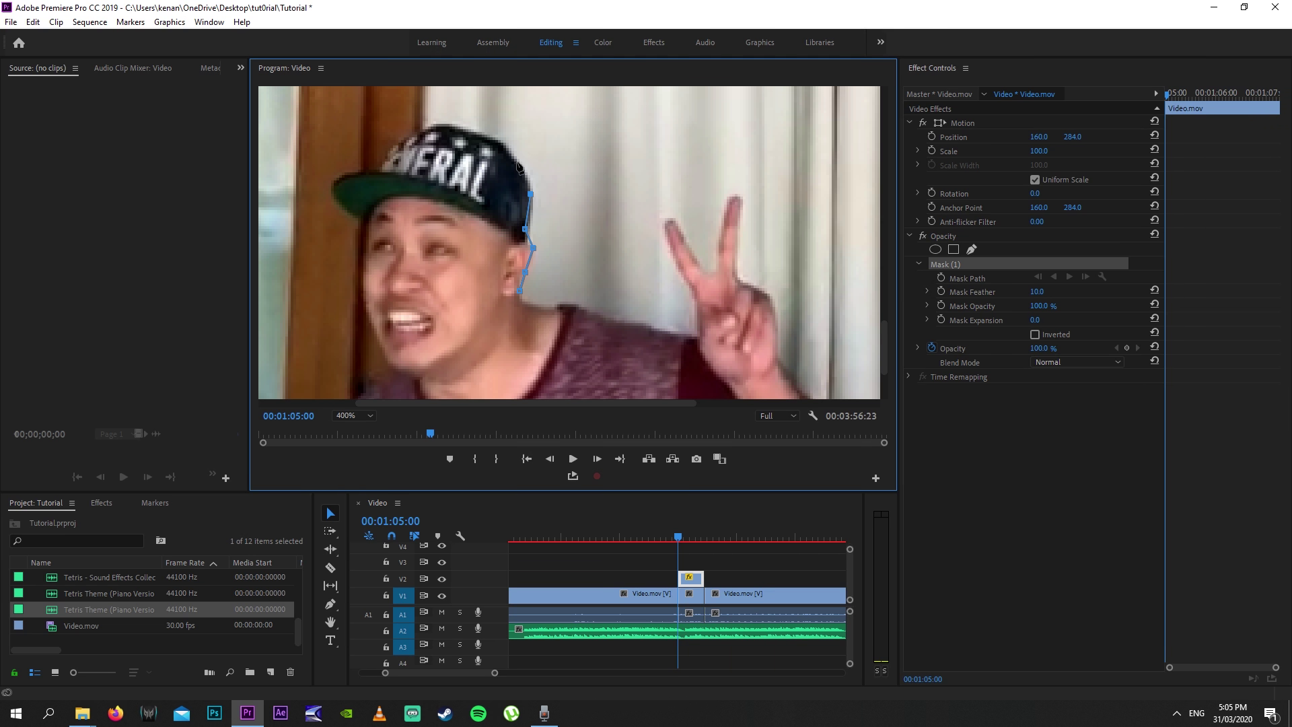
left_click(394, 145)
left_click(380, 170)
left_click(344, 175)
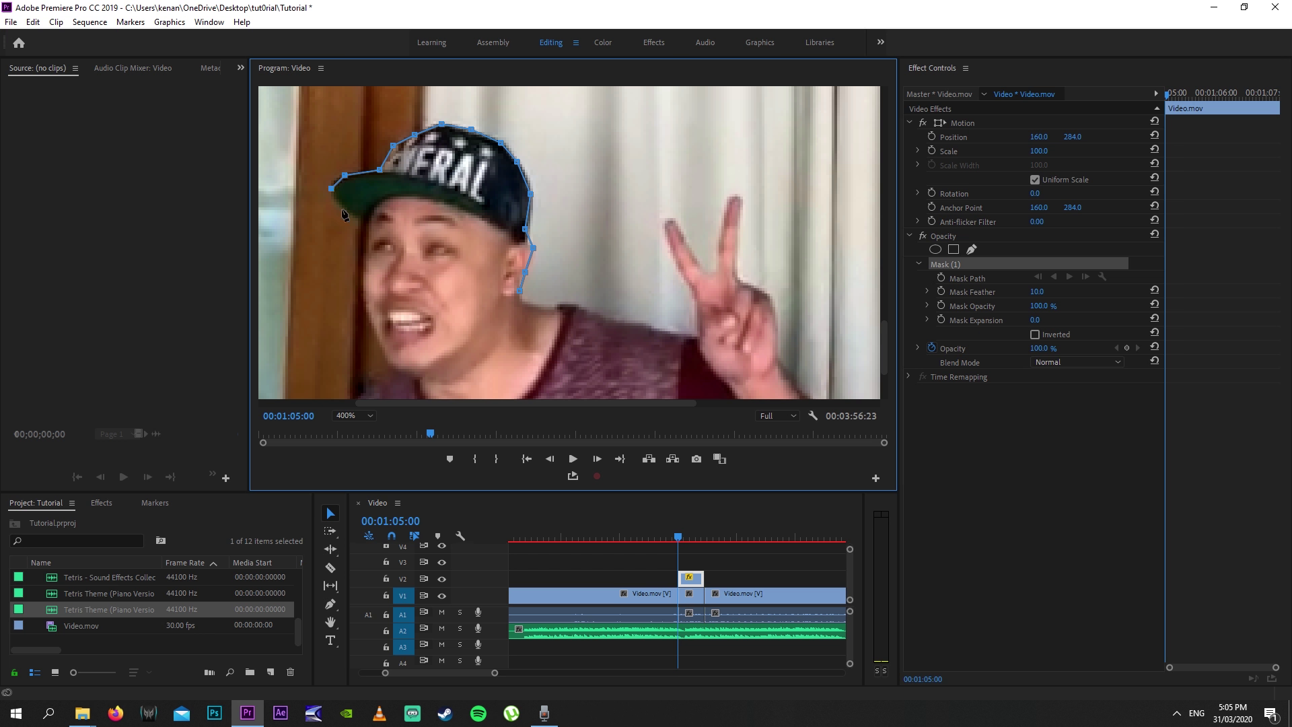
Undo the last mask point, trace under the brim and along the face and jaw, and close the mask at the ear.
key("ctrl+z")
left_click_drag(361, 220, 397, 240)
left_click(363, 234)
left_click(361, 275)
left_click(365, 317)
left_click(384, 361)
left_click(409, 377)
left_click(430, 377)
left_click(466, 356)
left_click(498, 320)
left_click_drag(520, 290, 556, 291)
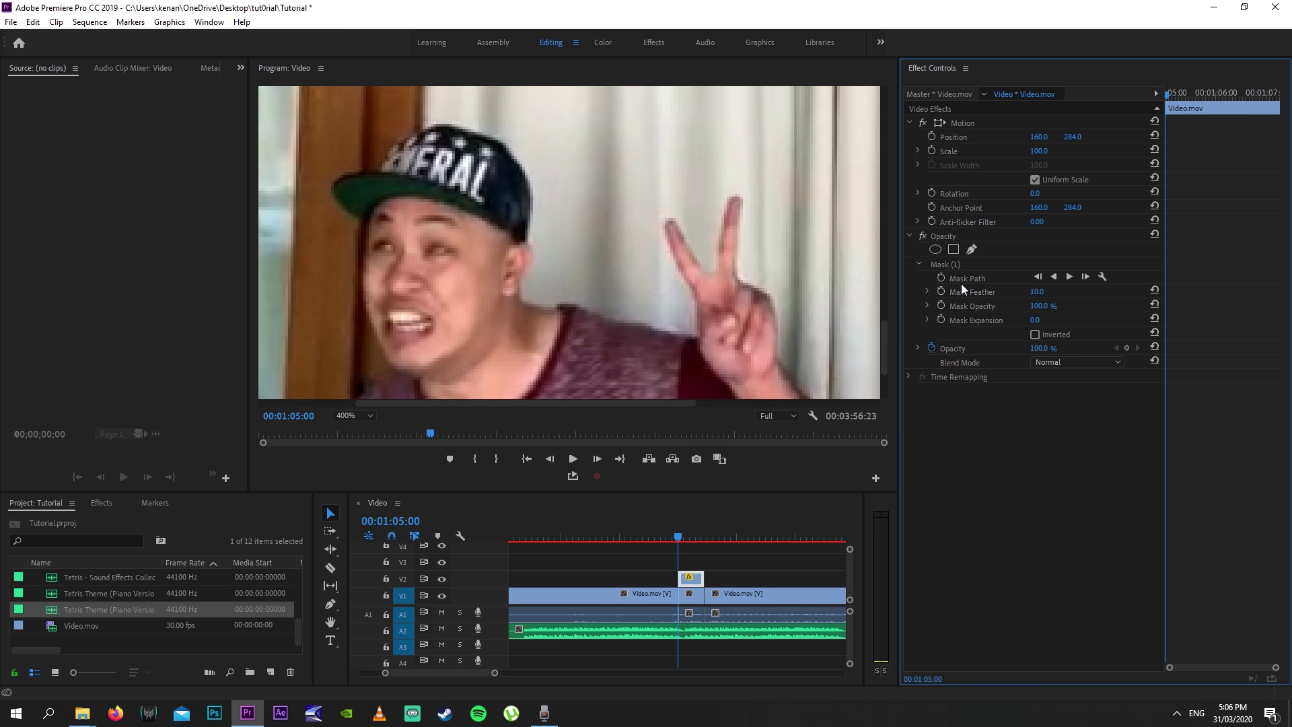
Add a frame hold to the masked V2 clip at 00:01:05:00 and fit the frozen clip to the stretch ending at that time.
left_click(953, 266)
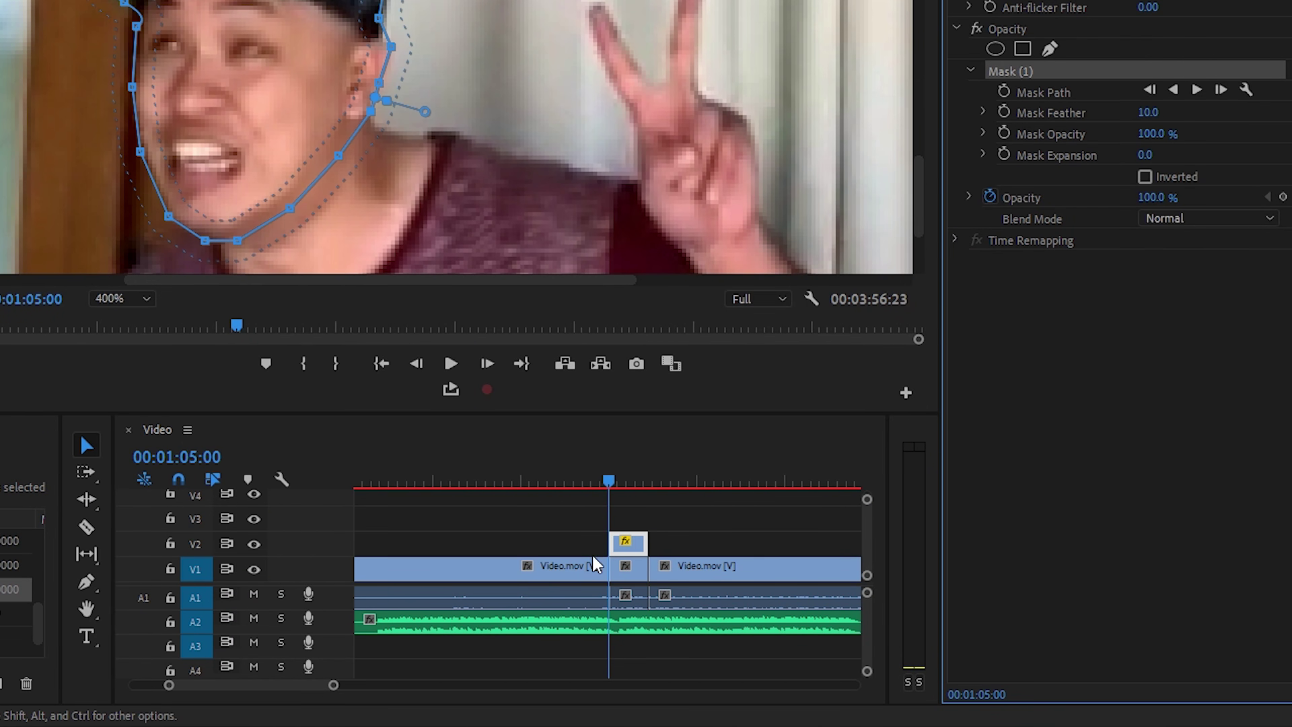
left_click_drag(601, 535, 395, 535)
right_click(556, 545)
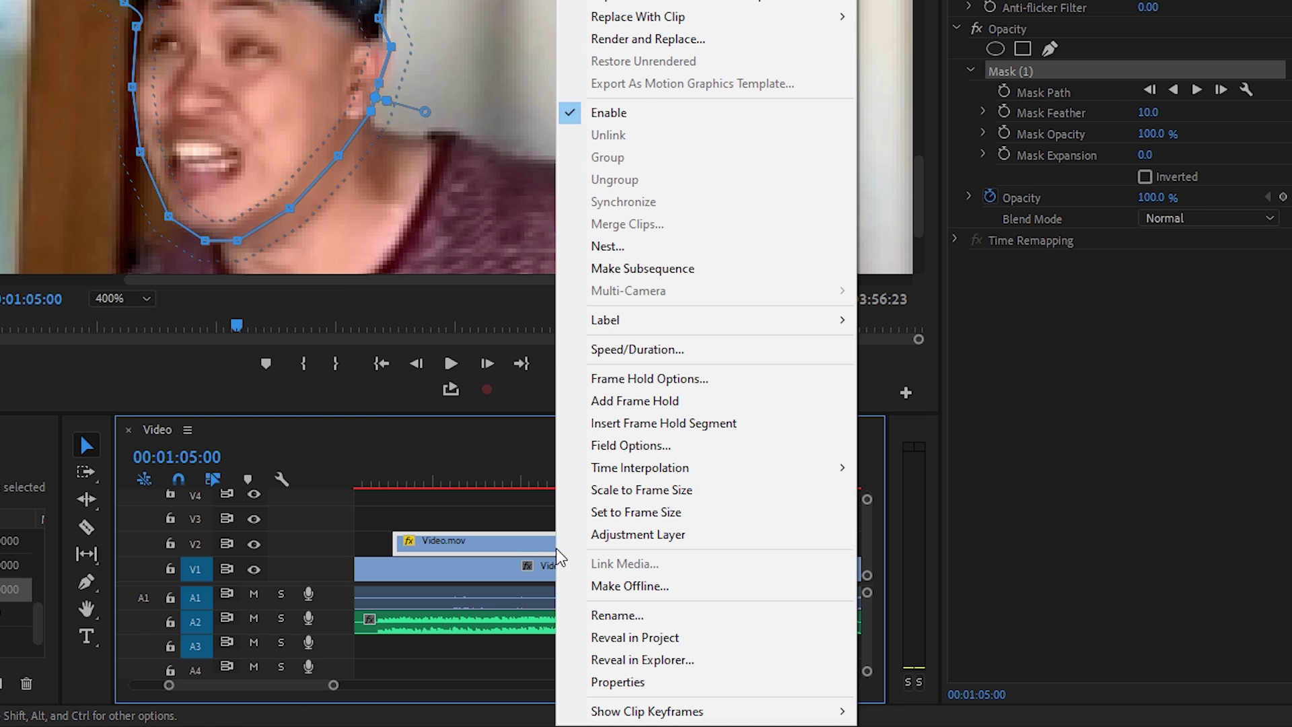
left_click(609, 404)
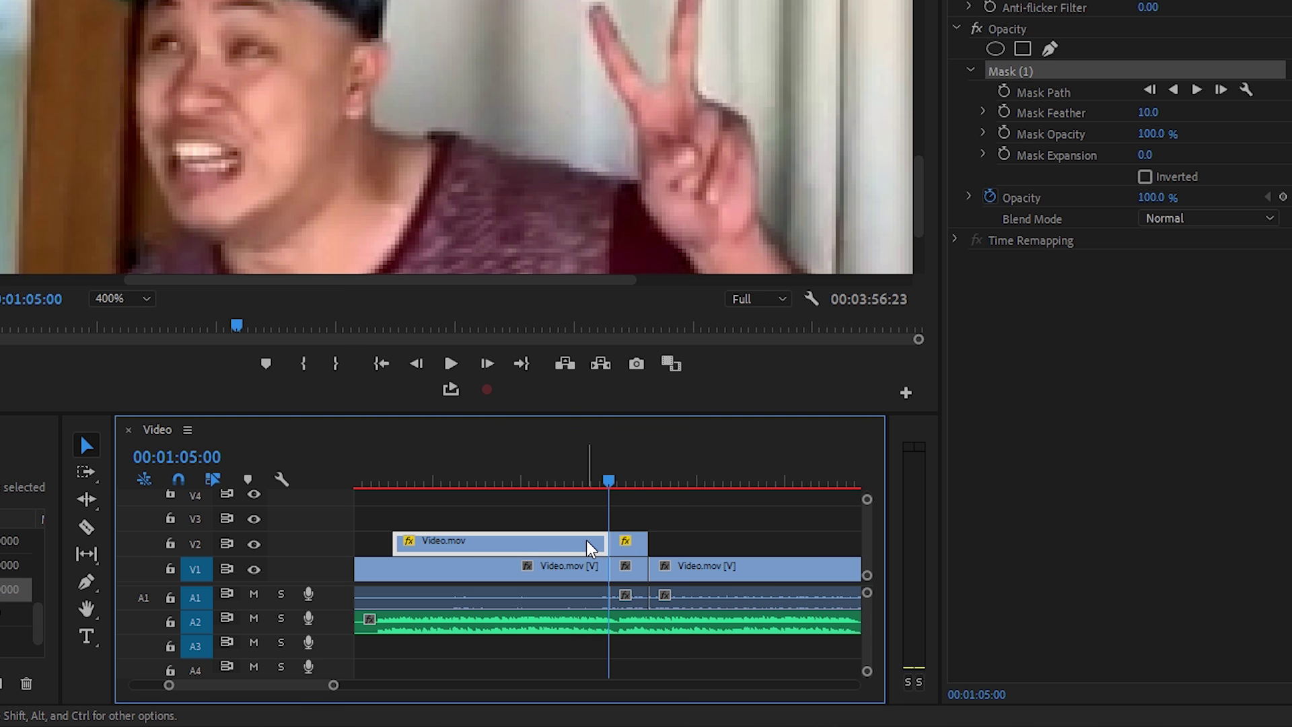
left_click_drag(609, 543, 377, 539)
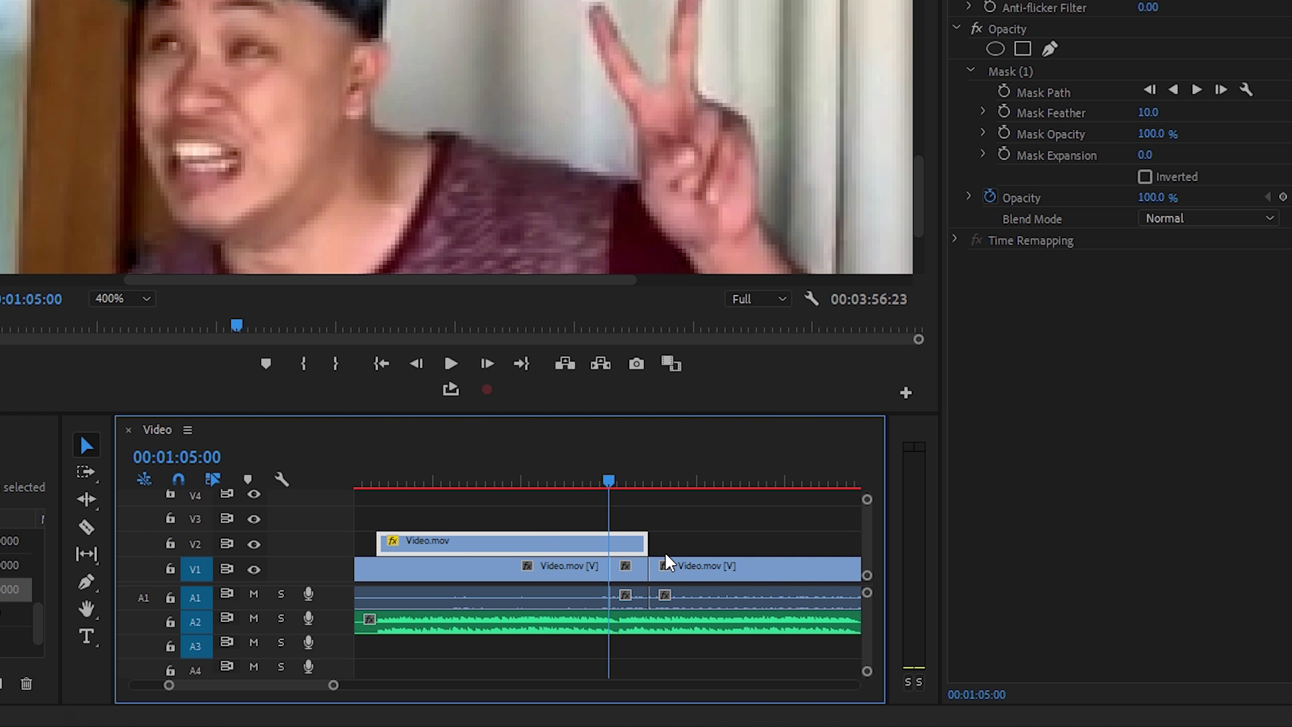
left_click_drag(660, 543, 617, 541)
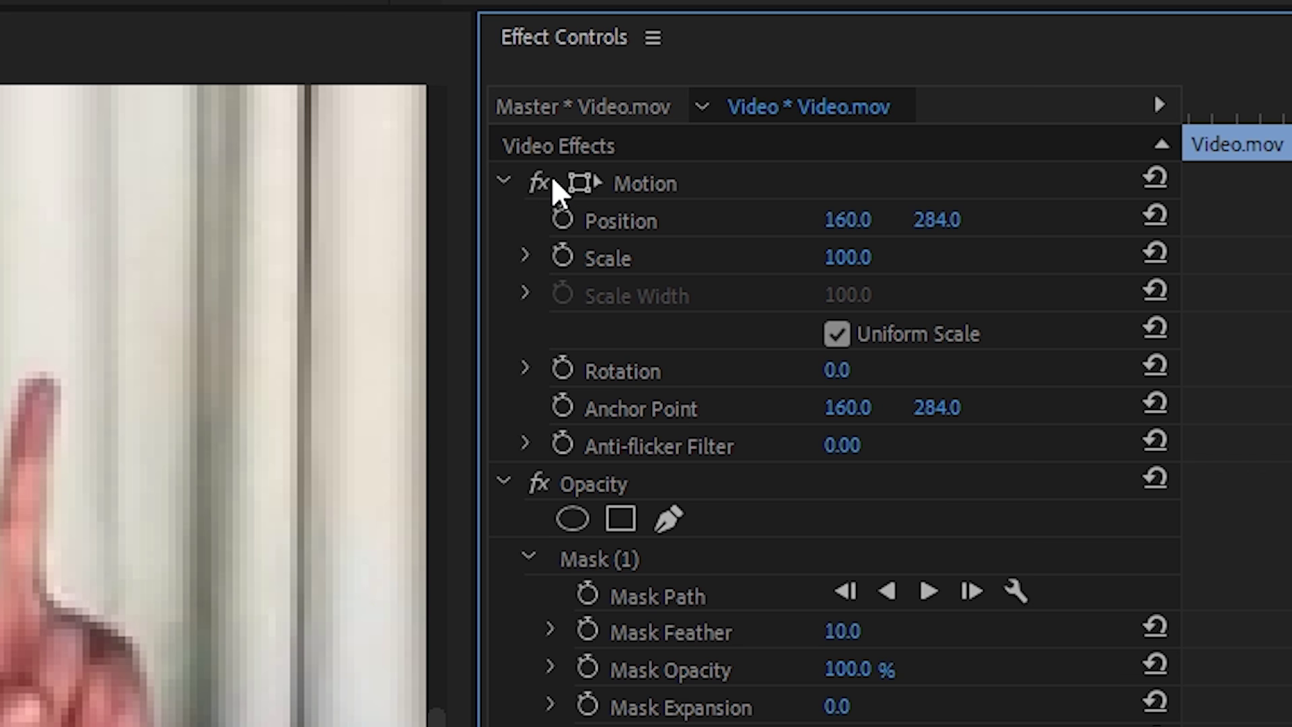
Turn on Position keyframing for the frozen V2 clip at 00:01:05:00 and lower its Mask Feather.
left_click(561, 214)
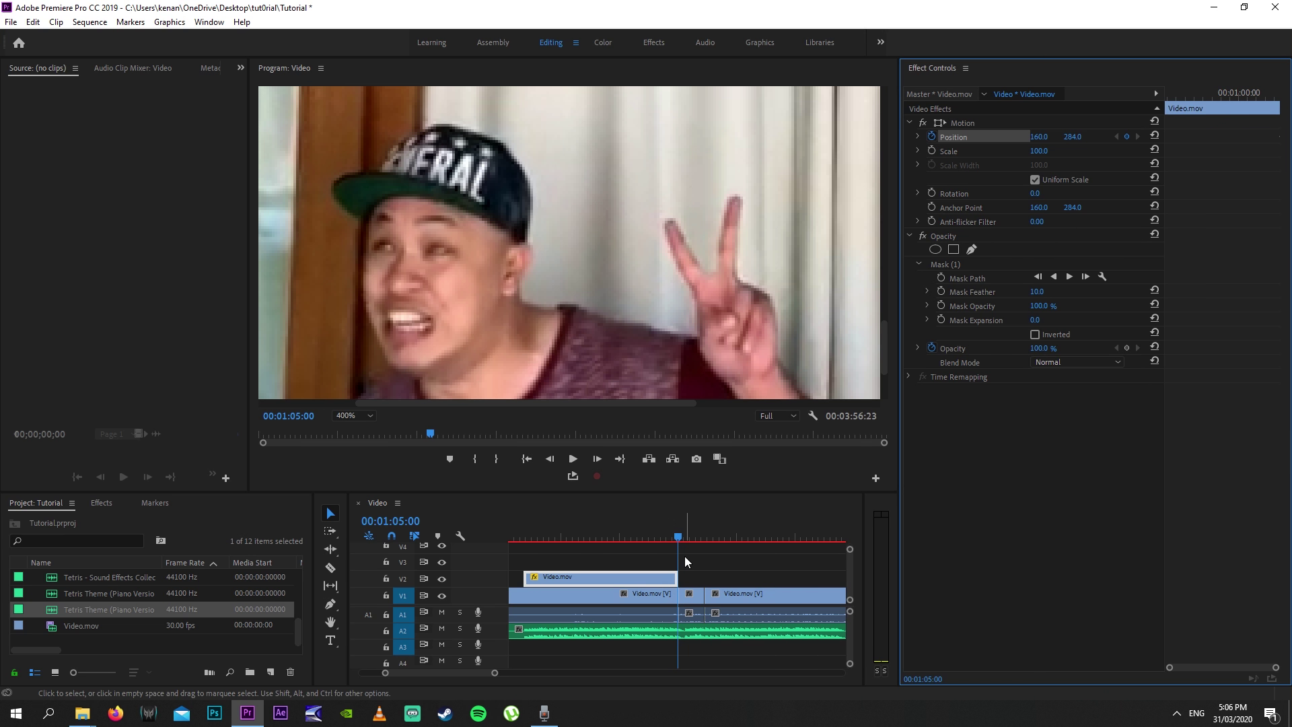
mouse_move(678, 538)
left_mouse_down()
mouse_move(520, 544)
mouse_move(663, 537)
left_mouse_up()
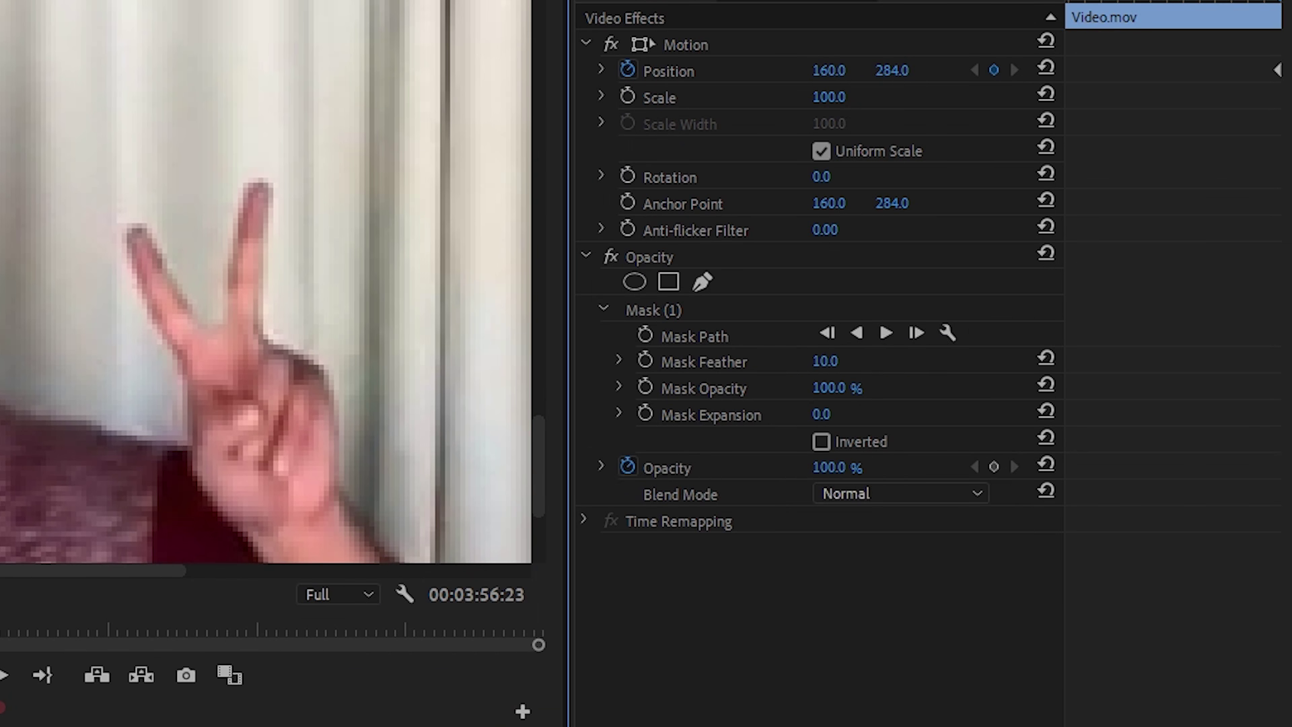
left_click_drag(846, 360, 826, 361)
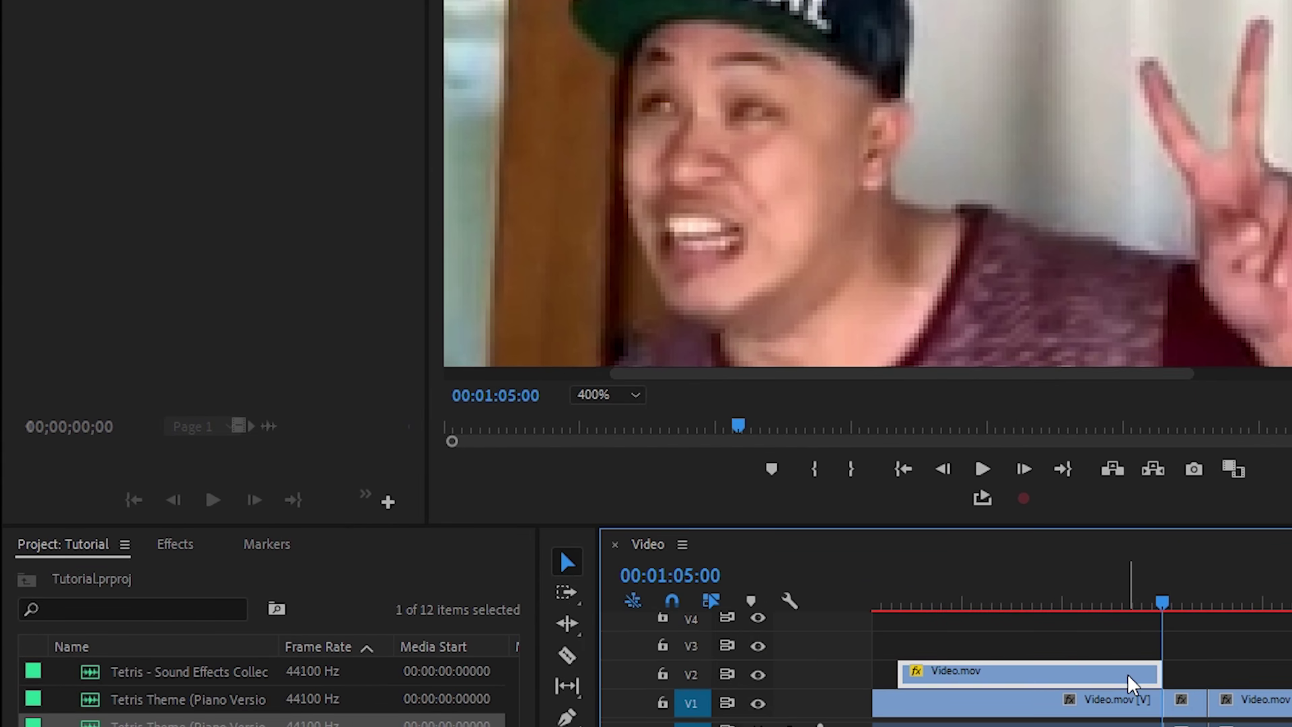
At the start of the frozen V2 clip, set Position to 153, -293 to lift the head above the frame.
left_click(638, 406)
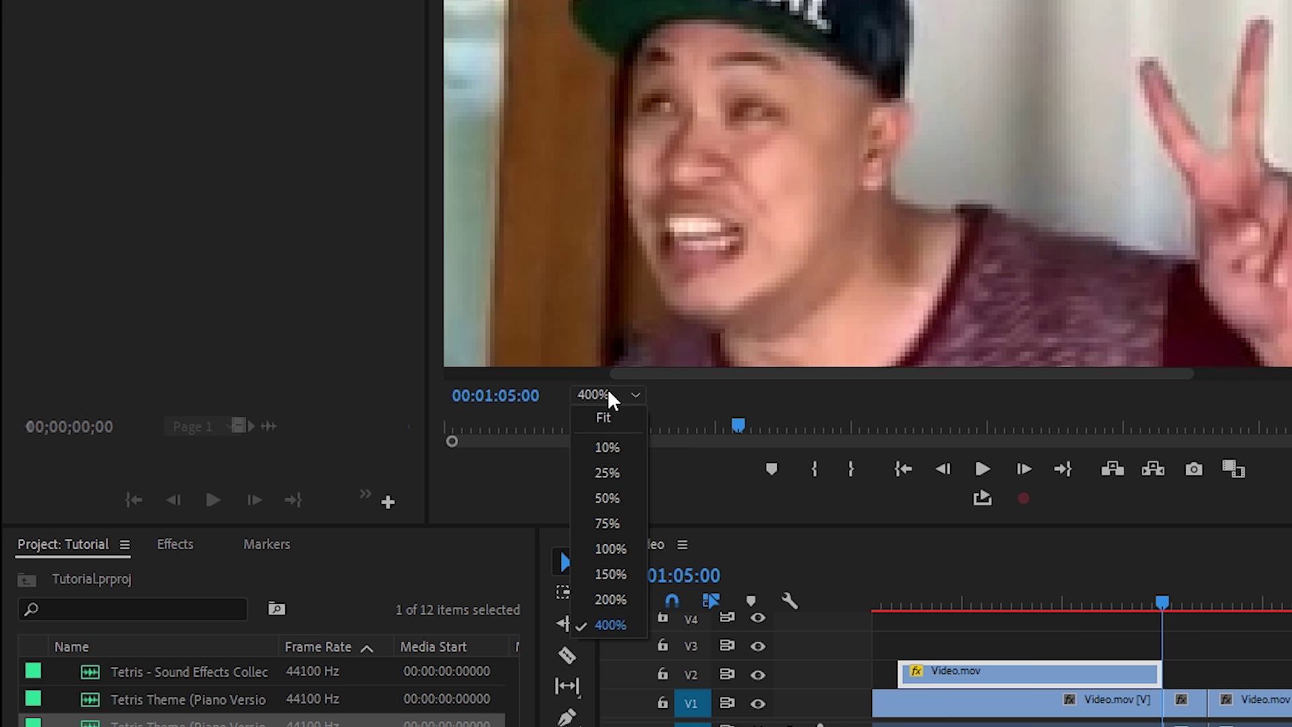
left_click(603, 417)
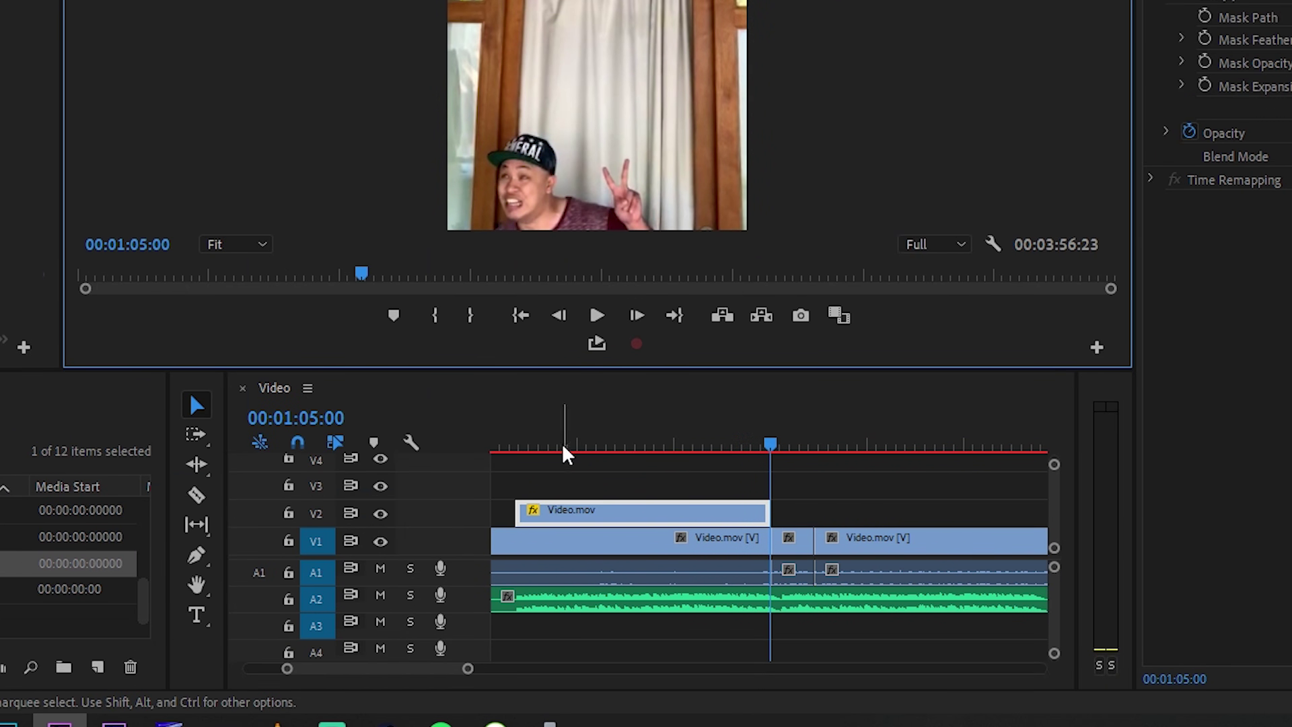
left_click(515, 437)
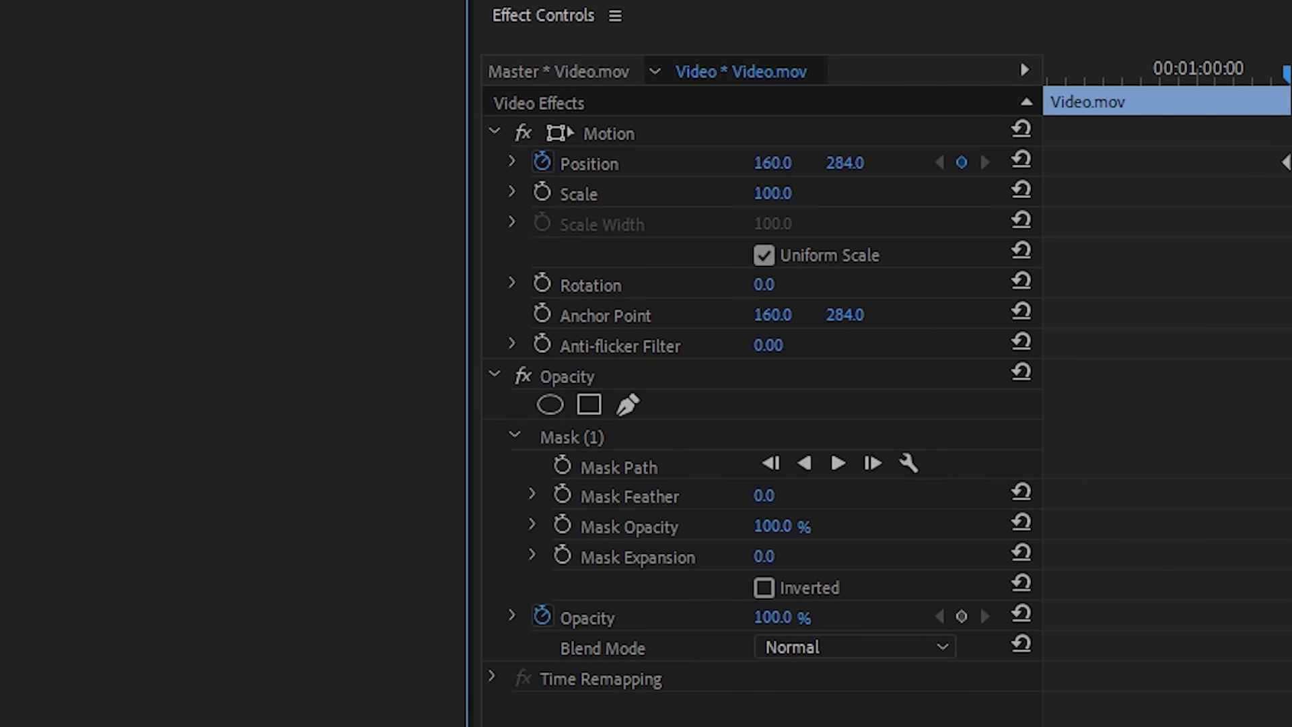
key("Up")
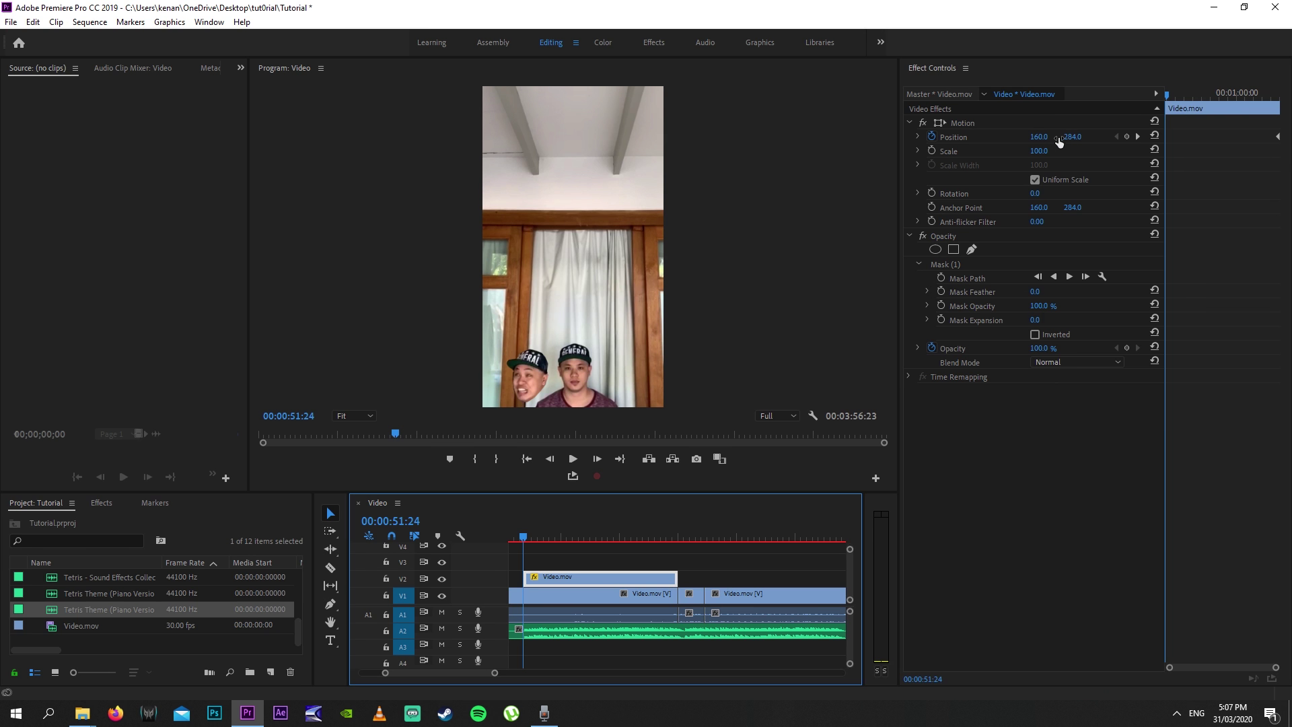
left_click(1073, 139)
key("Return")
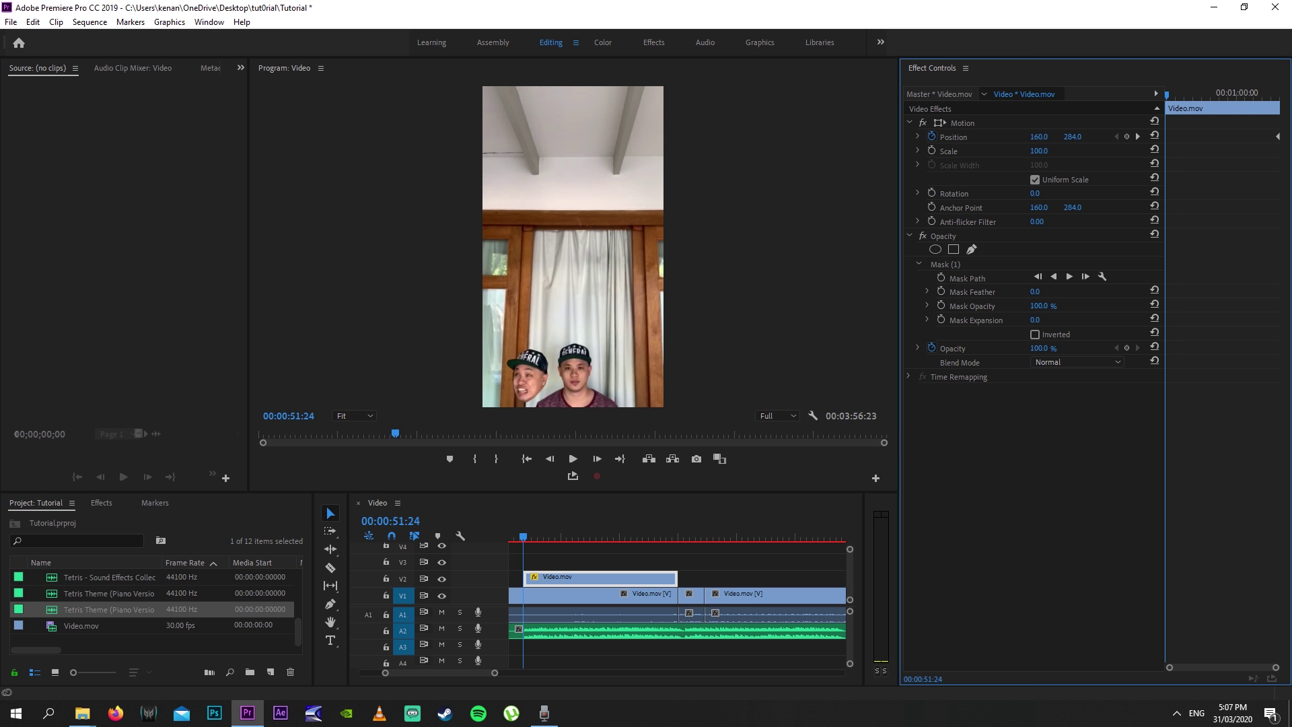
left_click_drag(1039, 137, 696, 138)
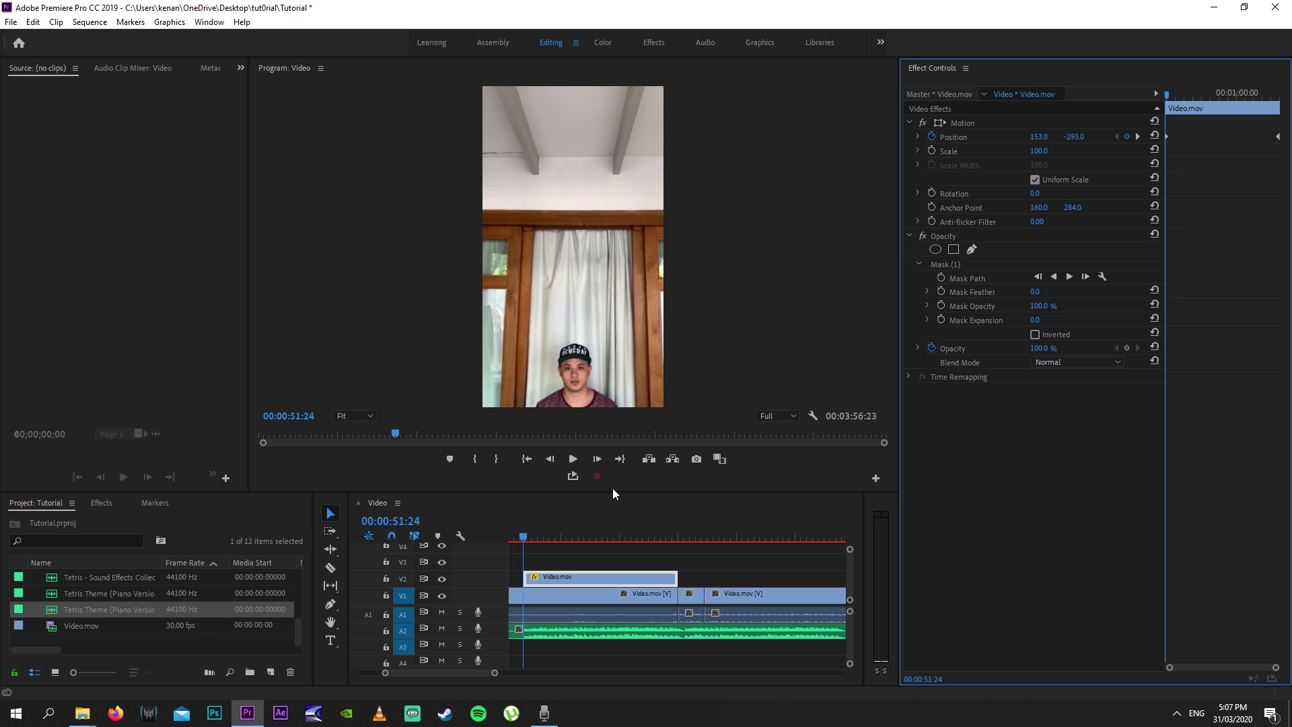
Play through the head's drop and return the playhead to 00:01:05:00.
key("space")
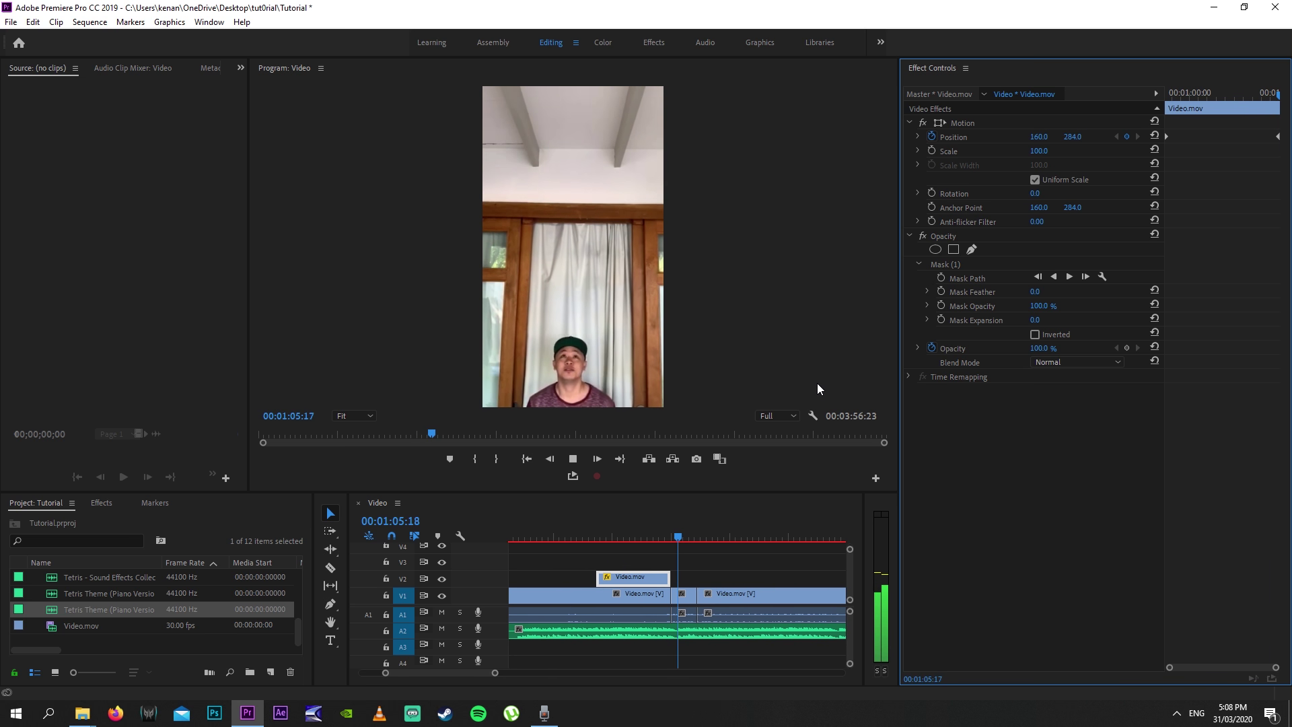
left_click(668, 593)
left_click(592, 593)
left_click_drag(602, 529, 657, 528)
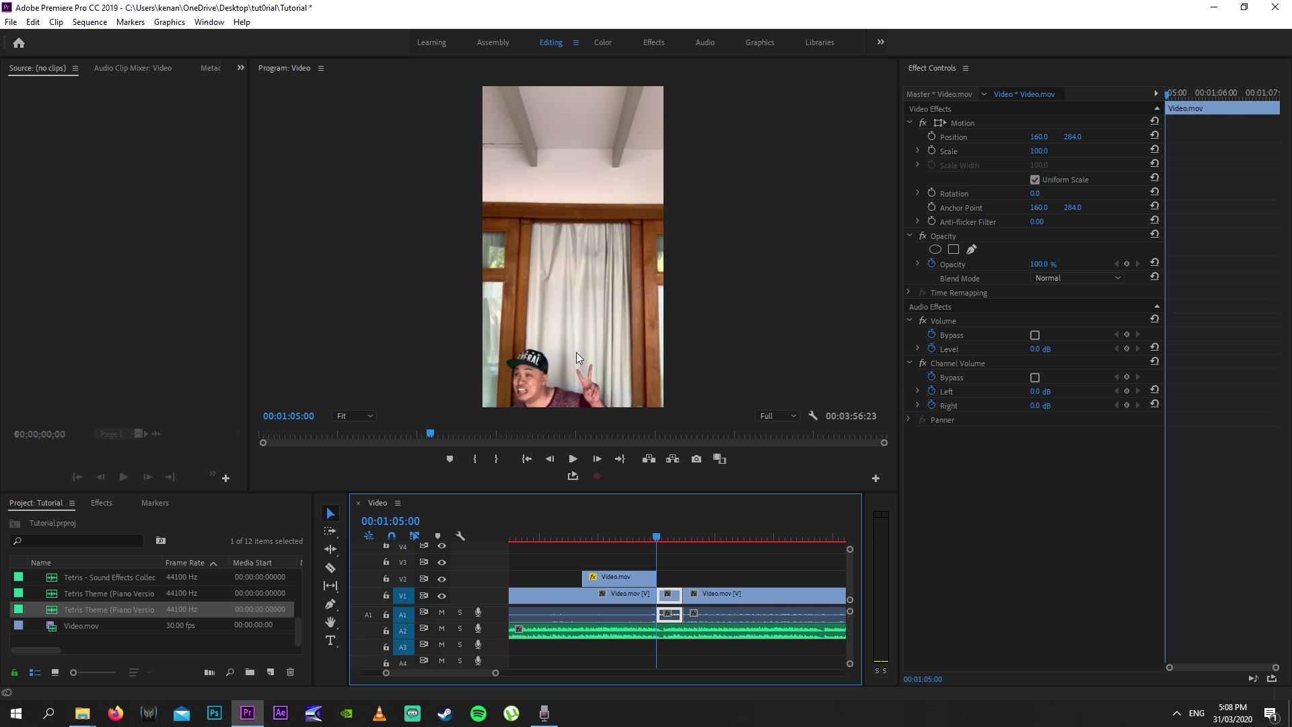
Start a second freehand Opacity mask on the frozen V2 clip and extend the clip's end slightly past 00:01:05:00.
left_click(620, 576)
key("ctrl+s")
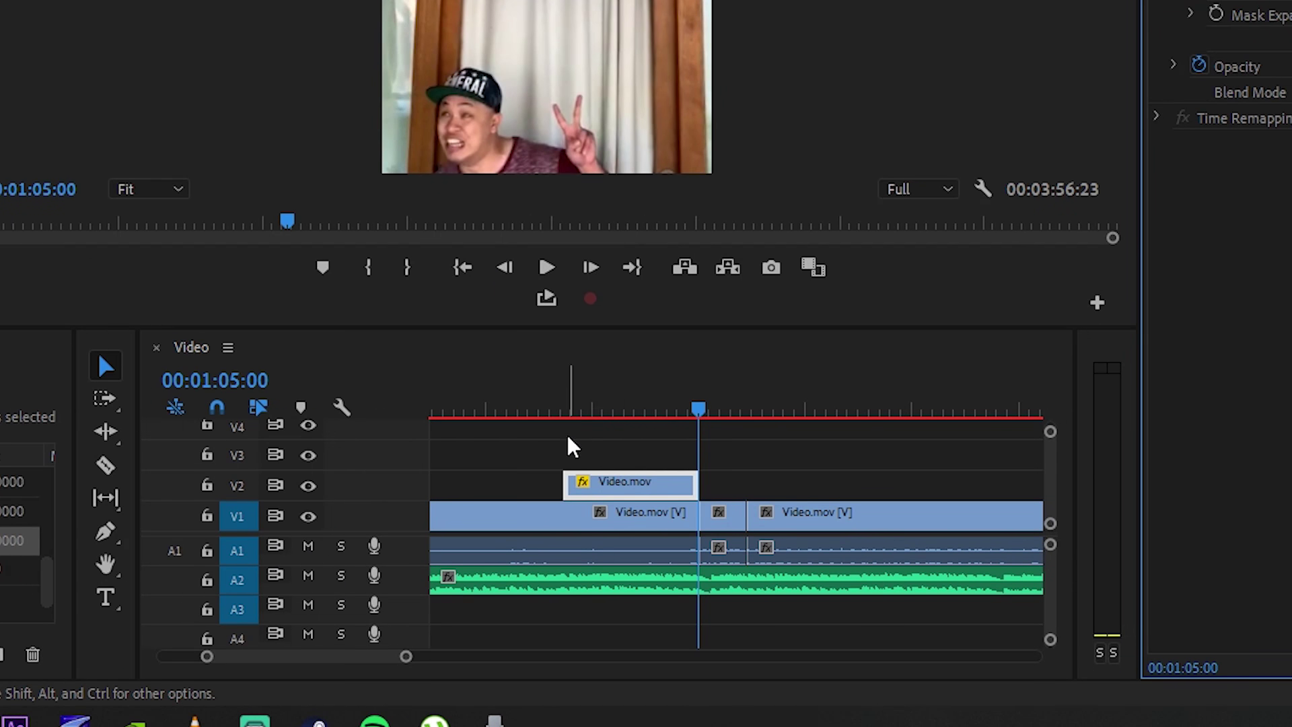
left_click(608, 479)
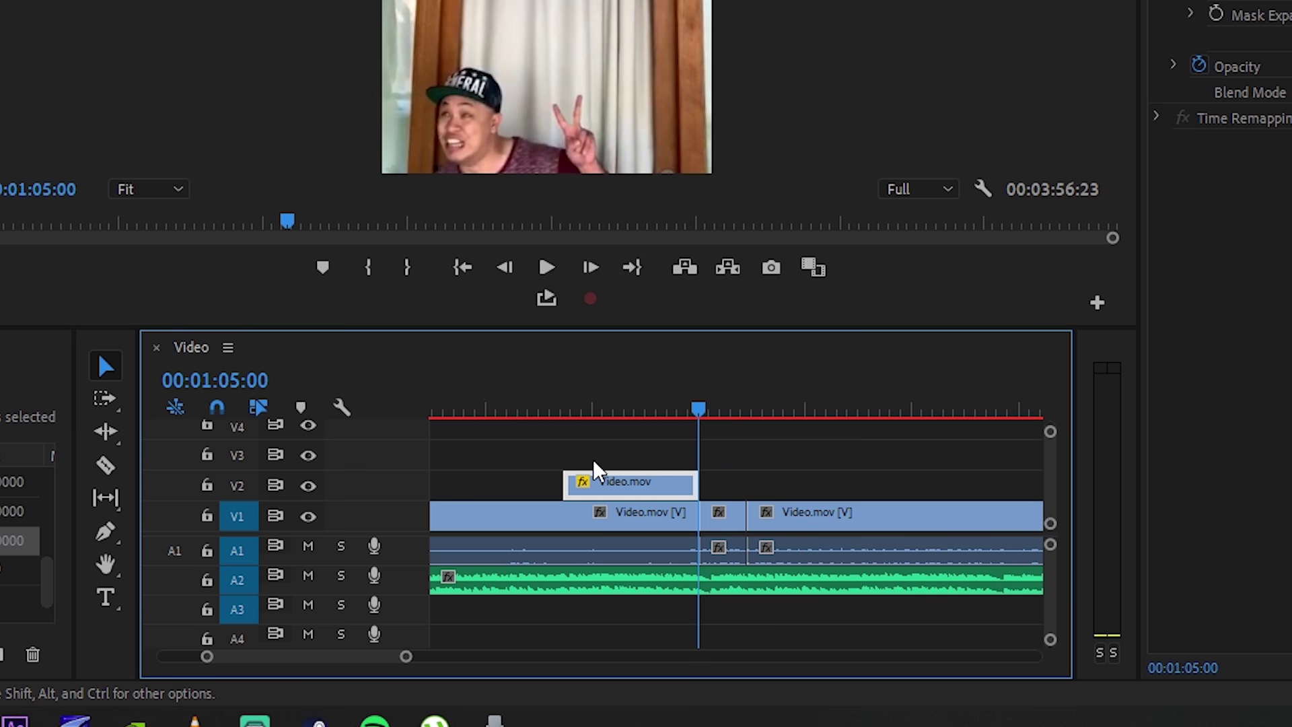
left_click(181, 189)
left_click(175, 428)
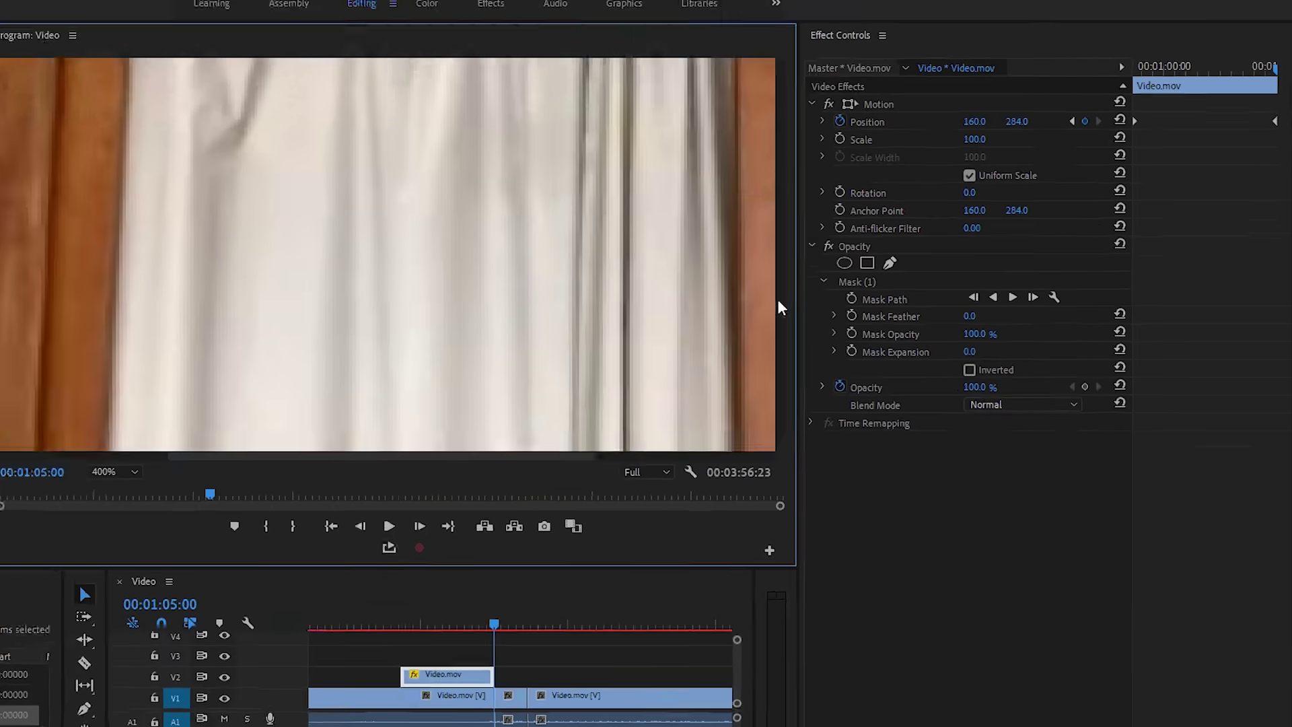
key("space")
left_click(714, 293)
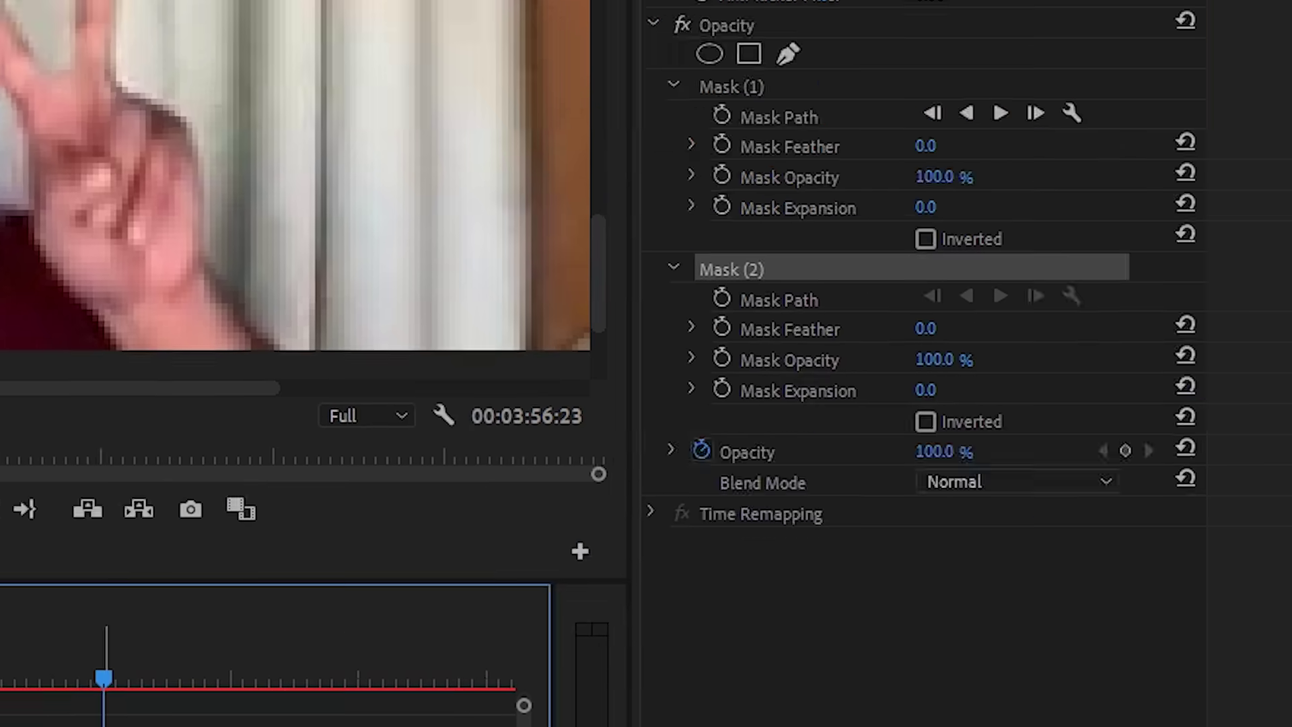
left_click_drag(706, 476, 717, 477)
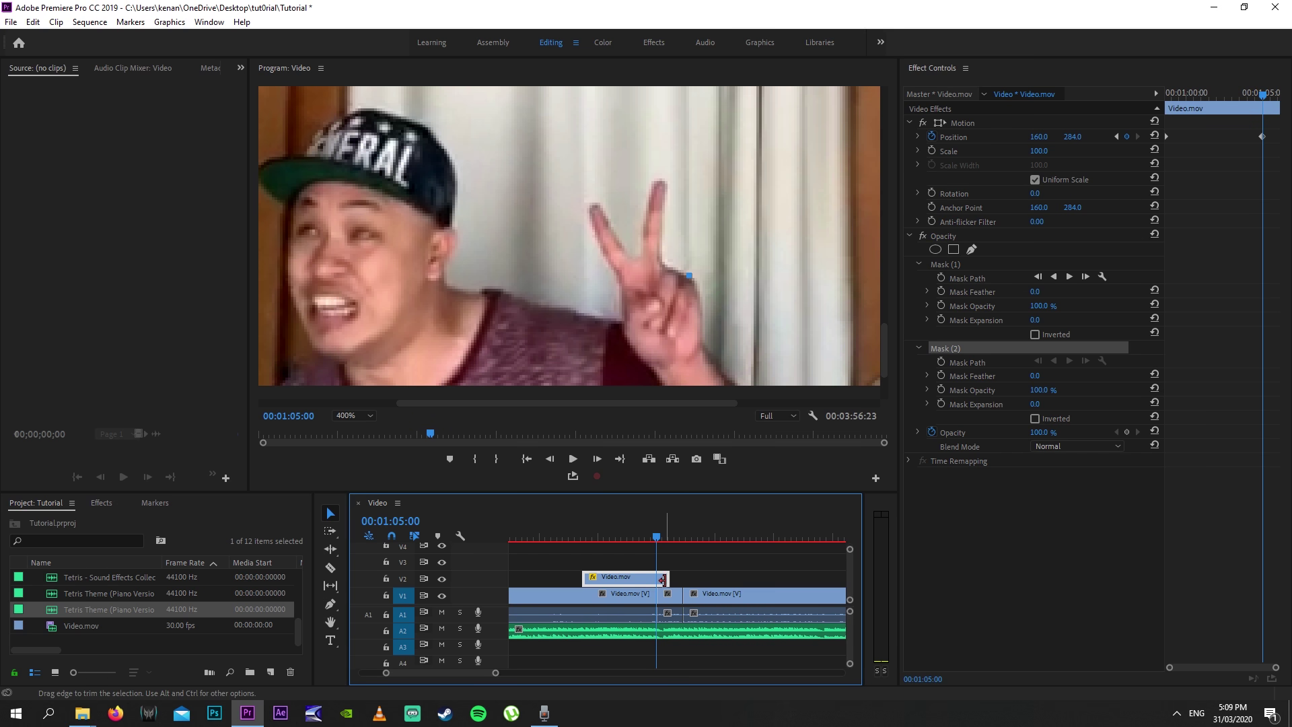
Trace the second mask around the two raised fingers and the hand, and close it.
left_click(688, 276)
left_click_drag(659, 235, 635, 273)
left_click(668, 186)
left_click(643, 249)
left_click_drag(609, 224, 593, 197)
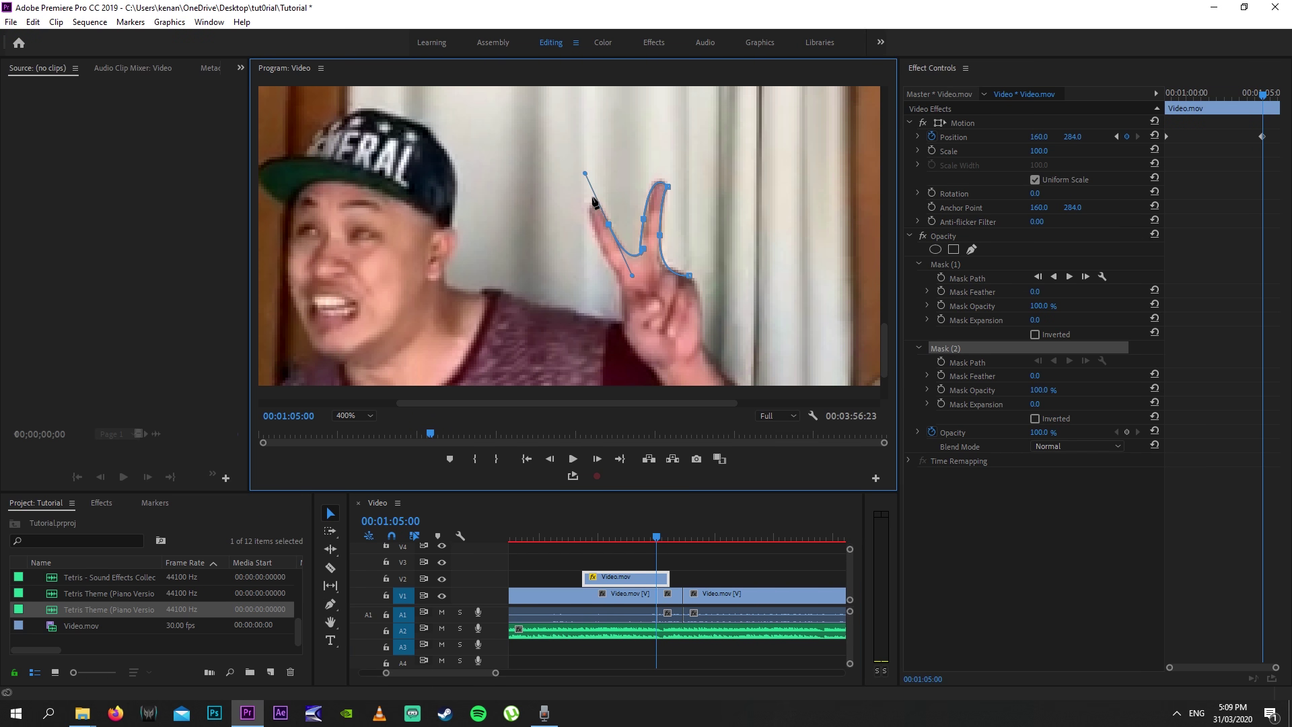
left_click(590, 227)
left_click(601, 249)
Trim the V2 clip's end back to 00:01:05:00 and play the drop of the head and hand.
left_click_drag(696, 577, 676, 571)
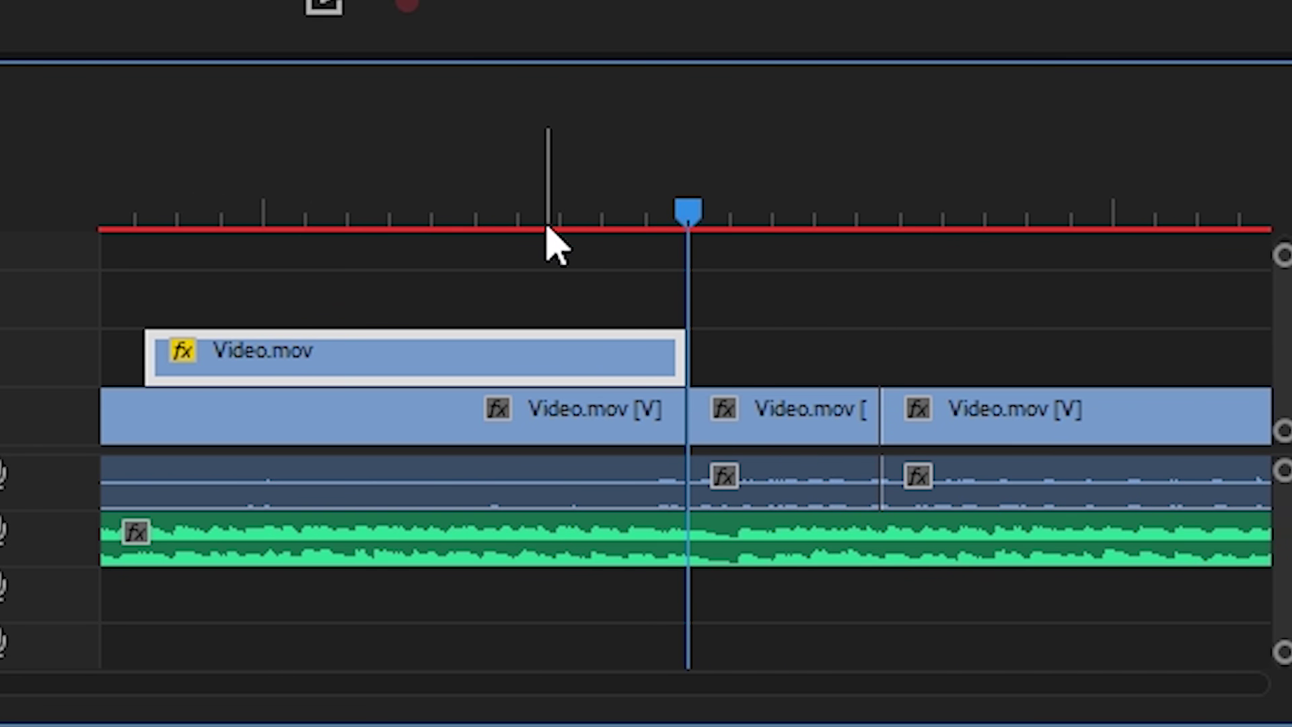
left_click(635, 537)
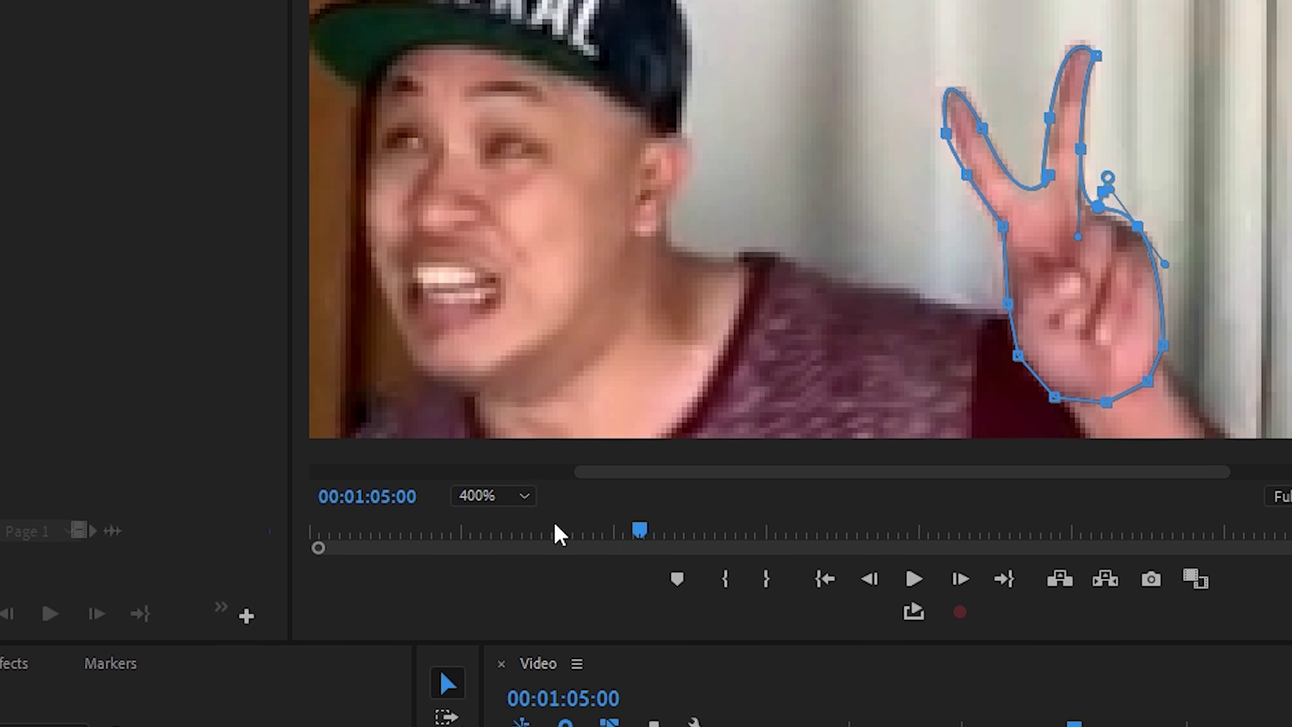
left_click(514, 497)
left_click(506, 521)
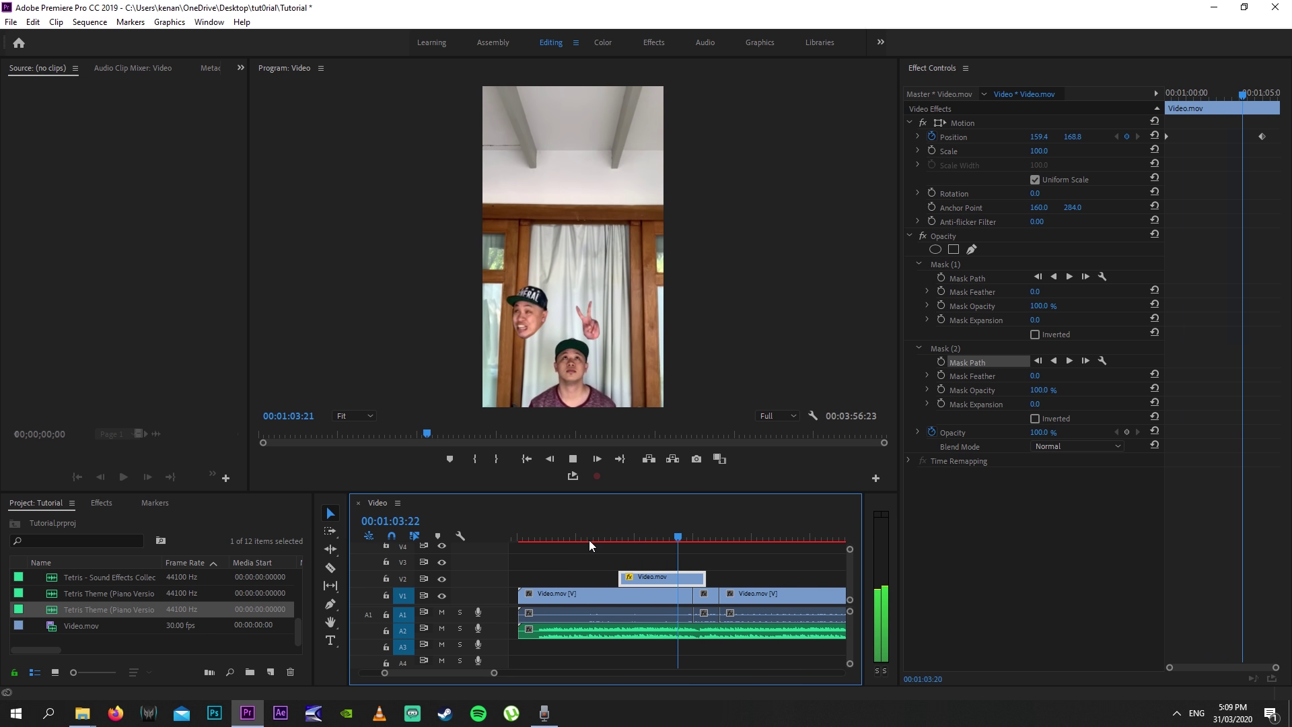
left_click(626, 537)
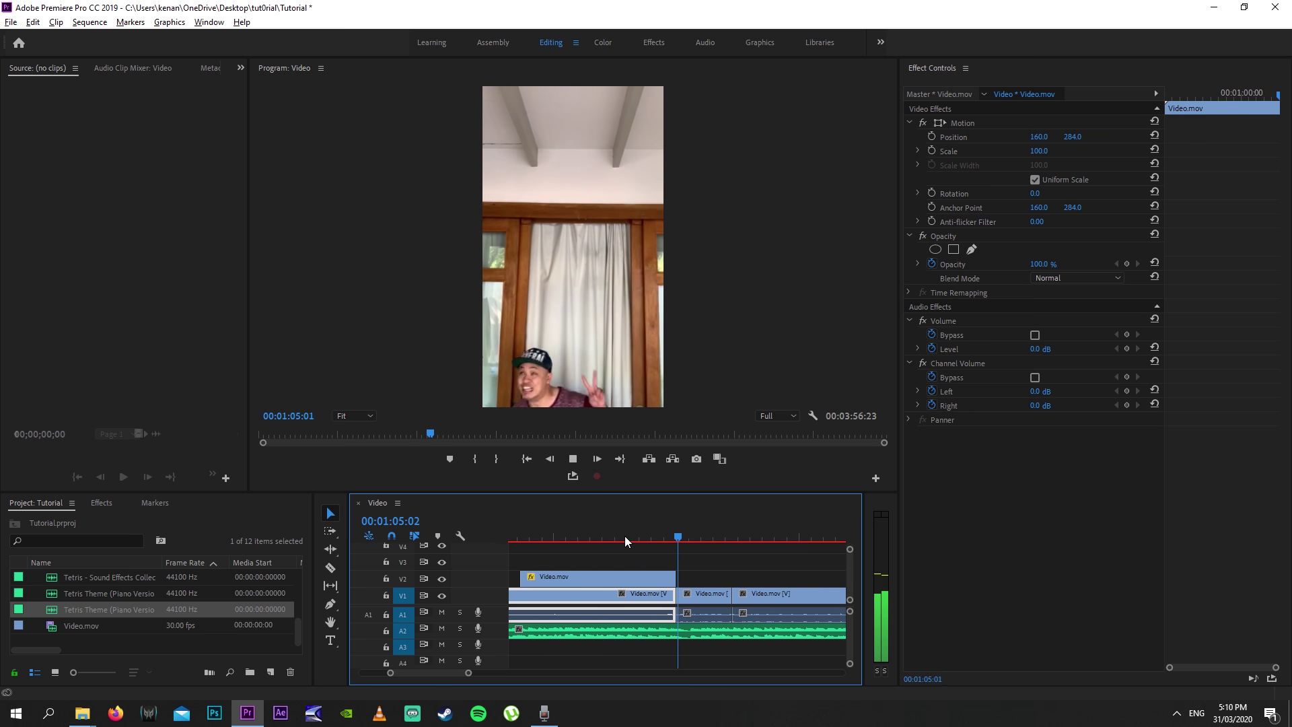
Cut the V1 clip at 00:01:06:23 with the Razor tool.
left_click(672, 580)
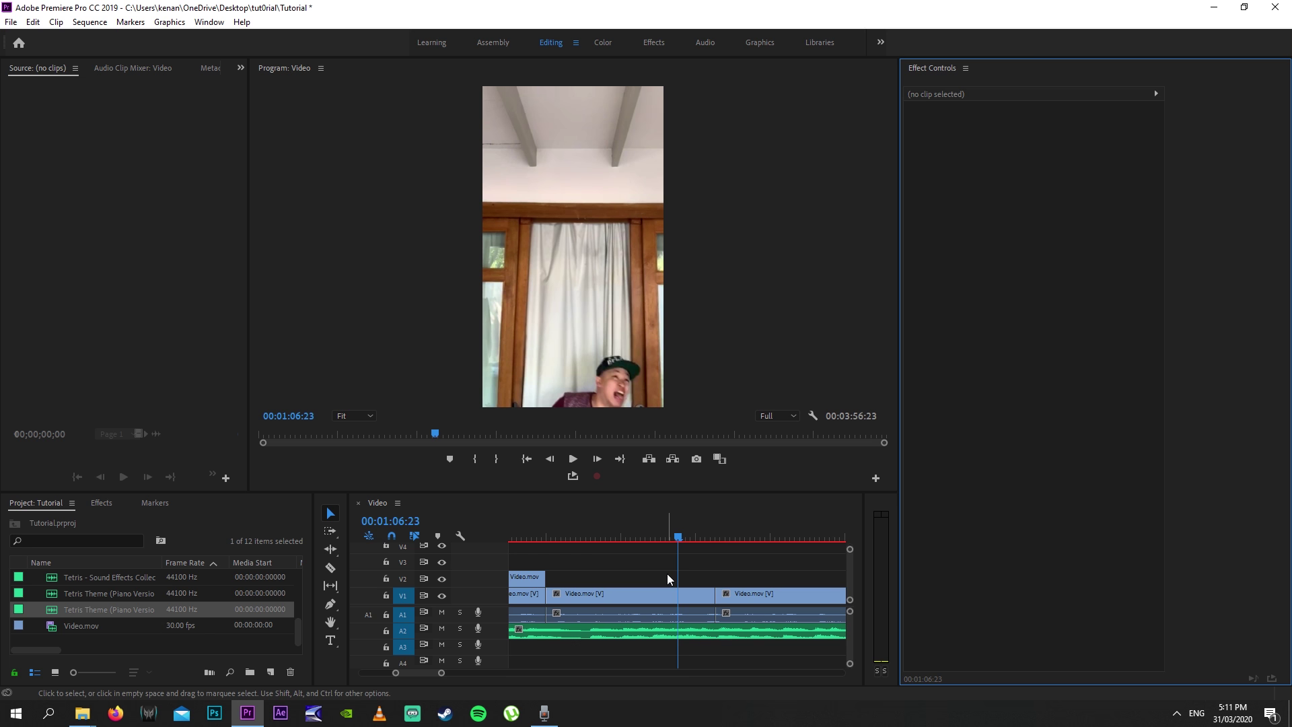
left_click(361, 415)
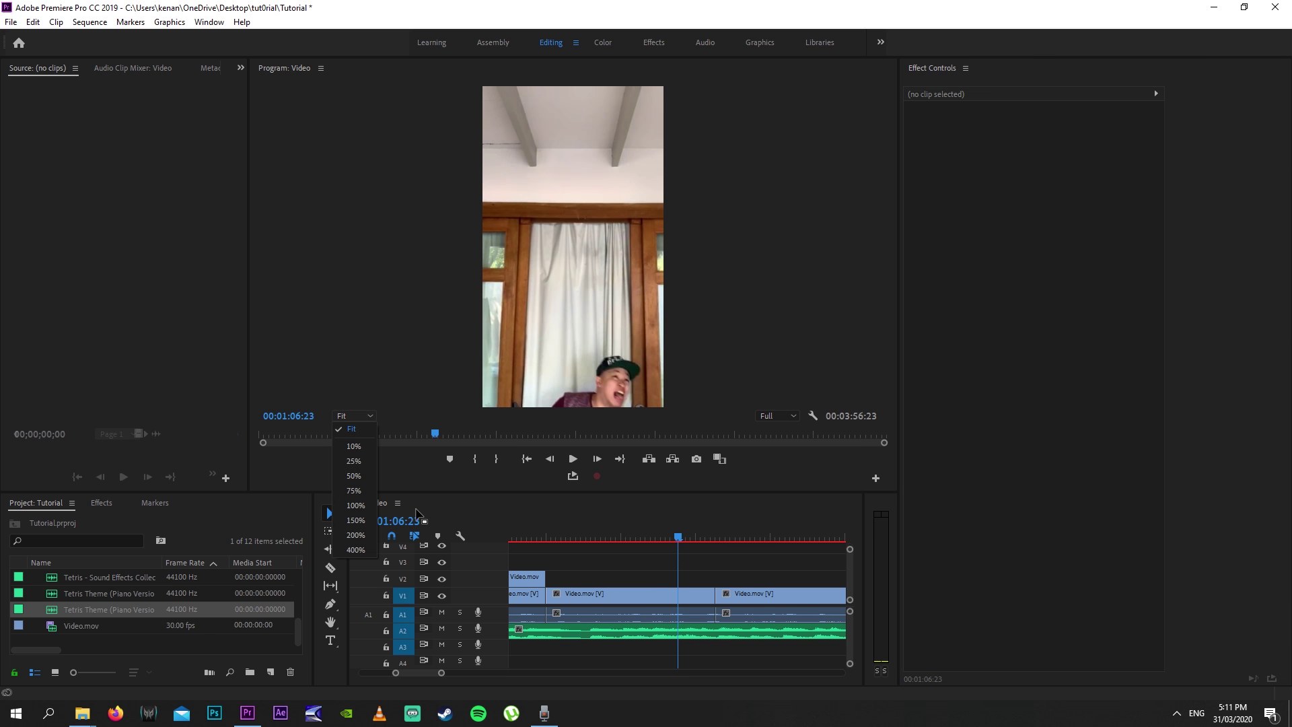
left_click(684, 598)
key("c")
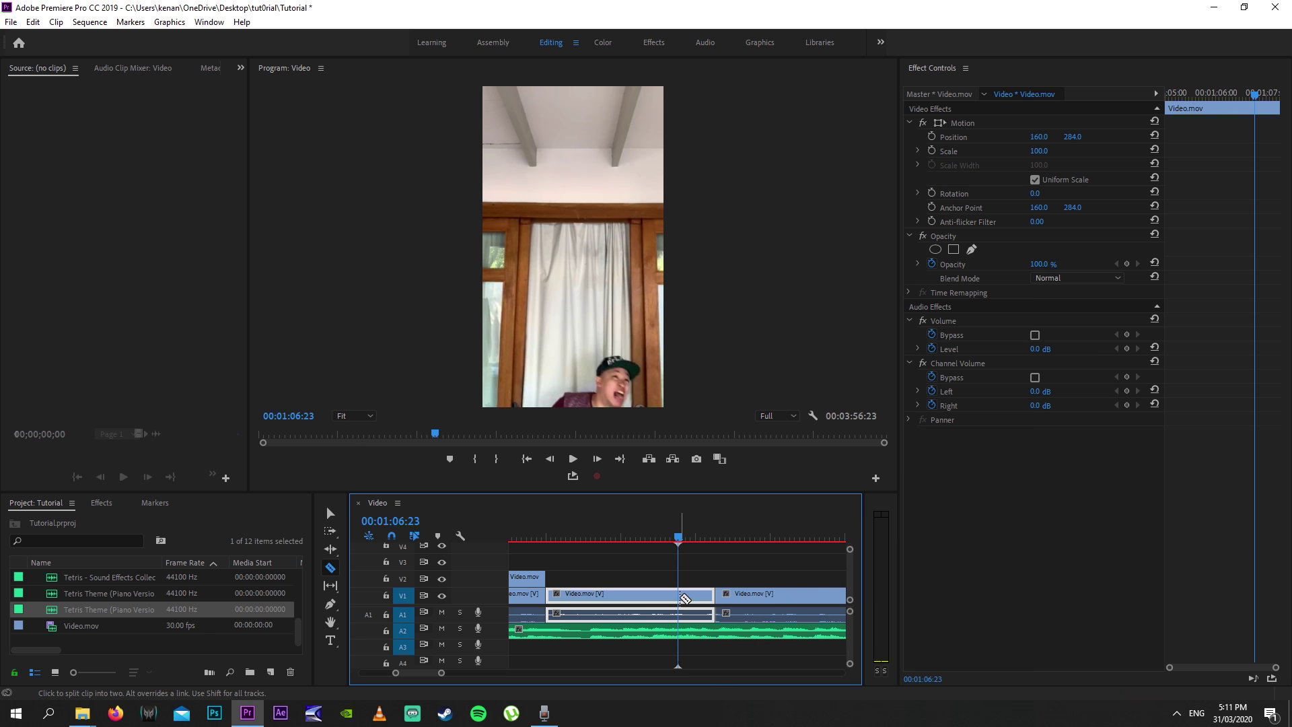
left_click(684, 597)
key("v")
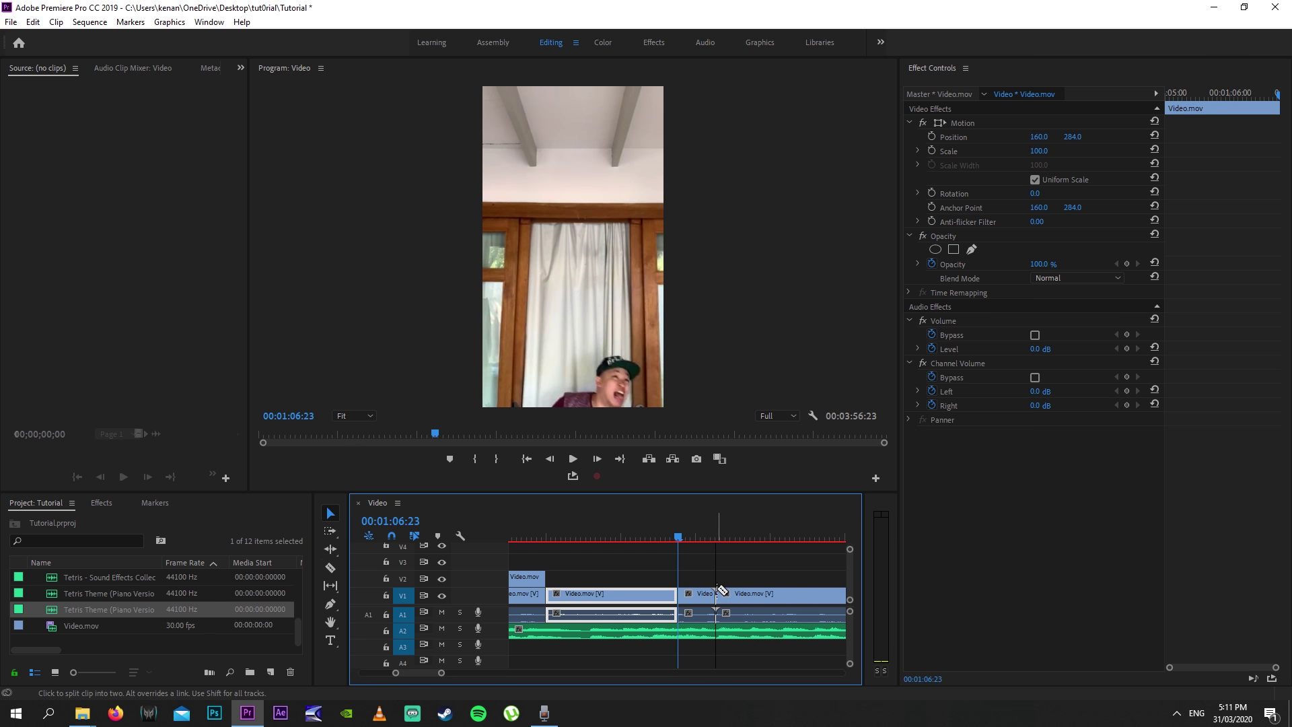
Copy the short V1 piece after the cut onto V2 and extend its start back to just after the previous V2 clip.
left_click(700, 594)
left_click(697, 579)
left_click_drag(700, 594, 557, 577)
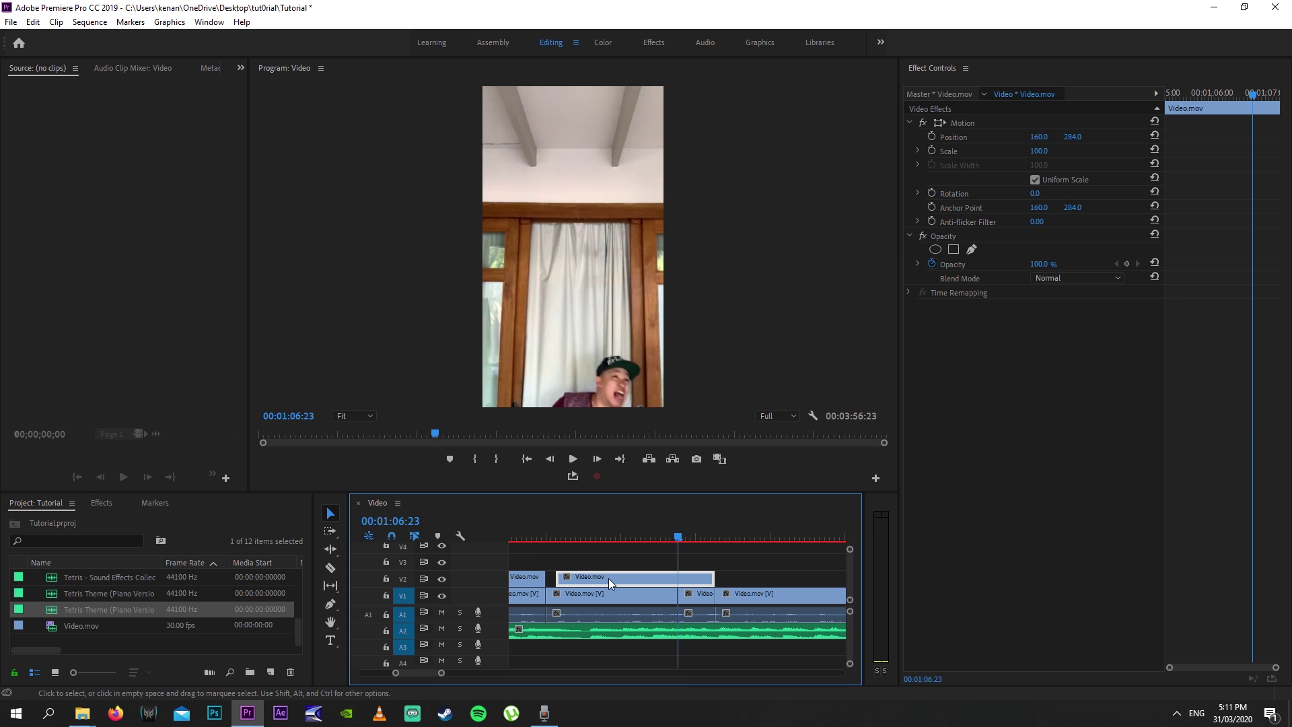
Start an Opacity mask on the new V2 clip with the Pen tool and trace from the chin up the face to the brim's tip.
left_click_drag(586, 404, 627, 401)
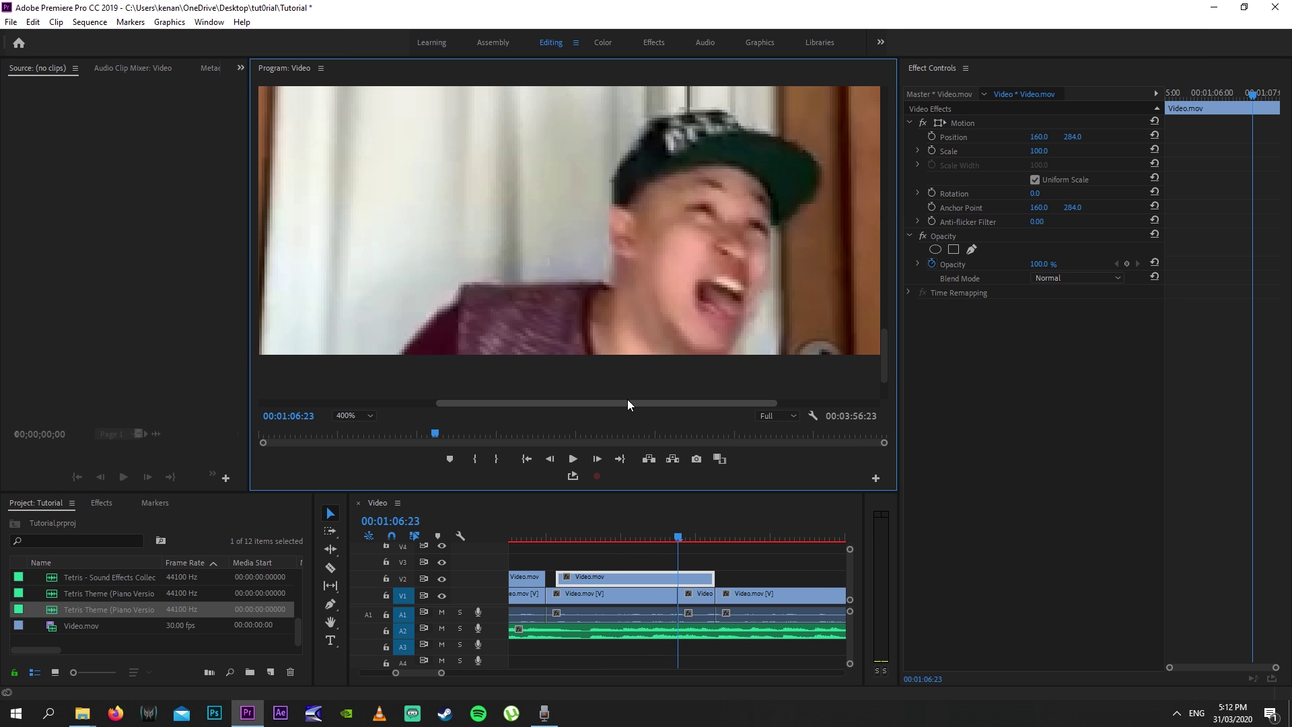
left_click(971, 249)
left_click(731, 350)
left_click(768, 288)
left_click(771, 228)
left_click(789, 218)
left_click(818, 182)
Continue the mask down the back of the cap, the ear and the jaw, and close it at the chin.
left_click(612, 177)
left_click(610, 207)
left_click(609, 244)
left_click(625, 271)
left_click(663, 330)
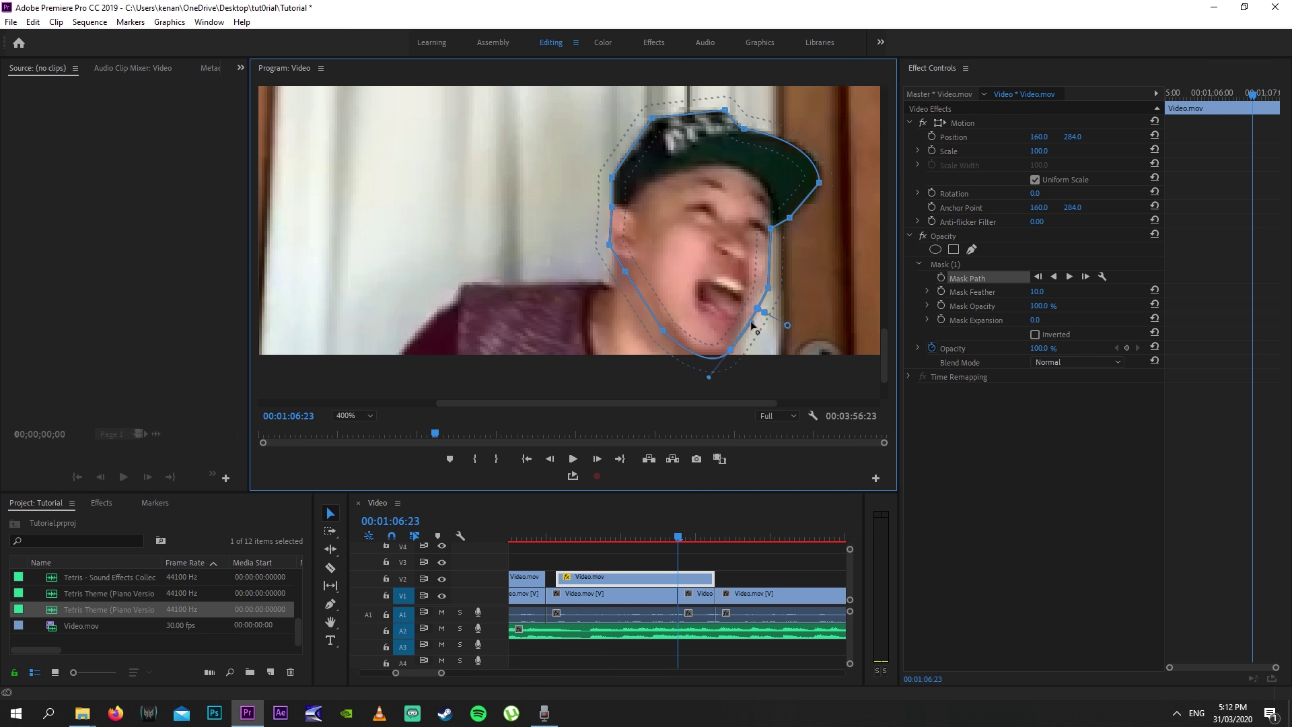
left_click(730, 349)
Add a frame hold to the masked V2 clip at 00:01:06:23 and fit the frozen clip to the stretch ending there.
right_click(682, 578)
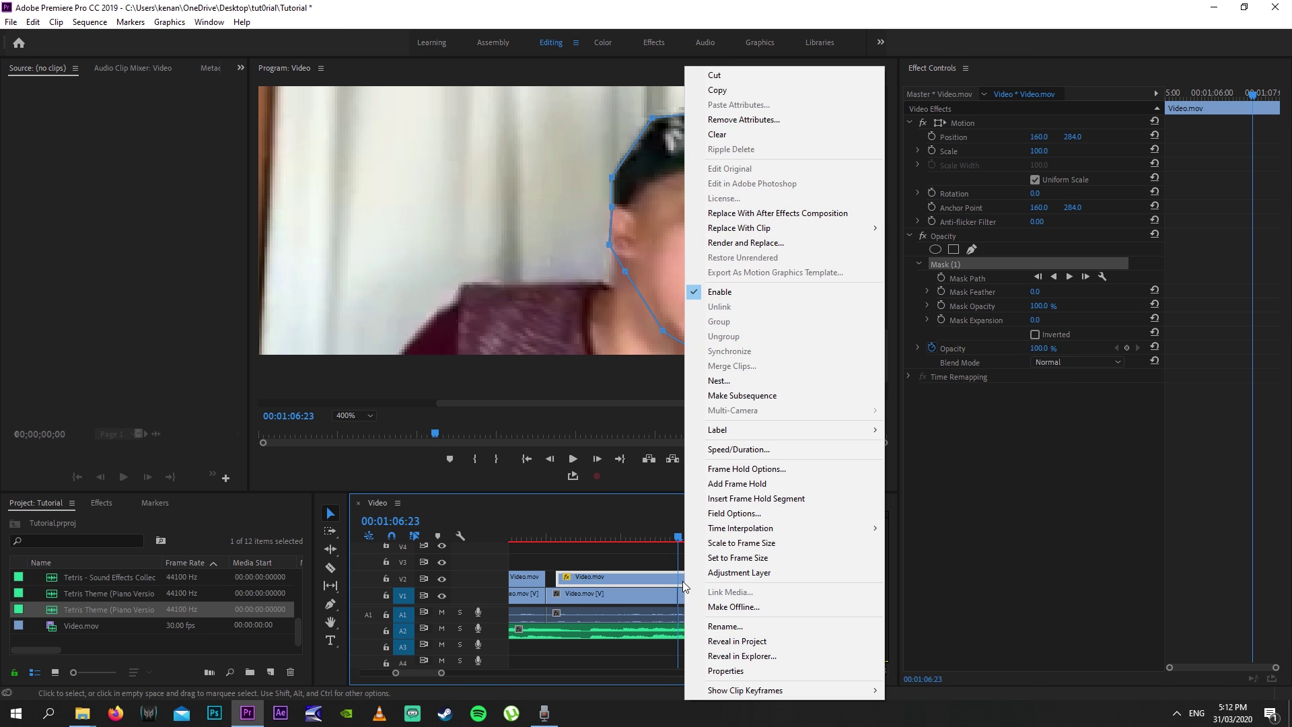
right_click(669, 577)
left_click(724, 485)
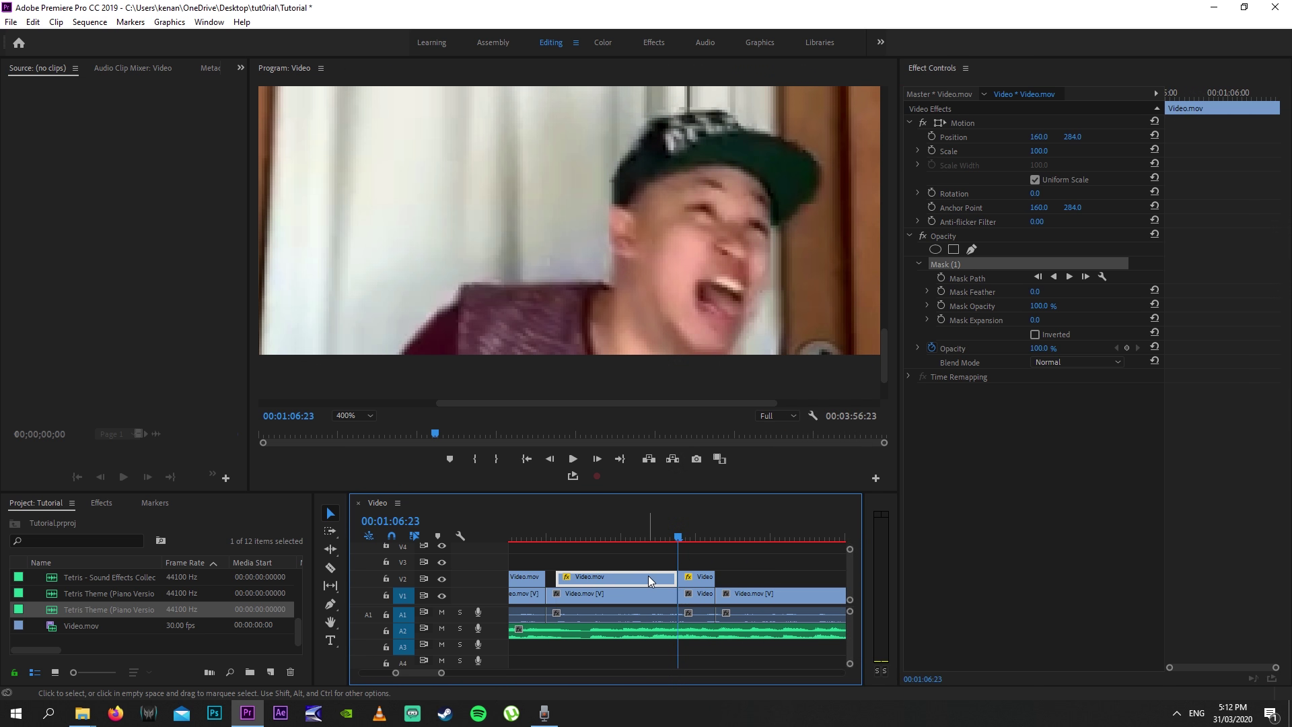
key("ctrl+z")
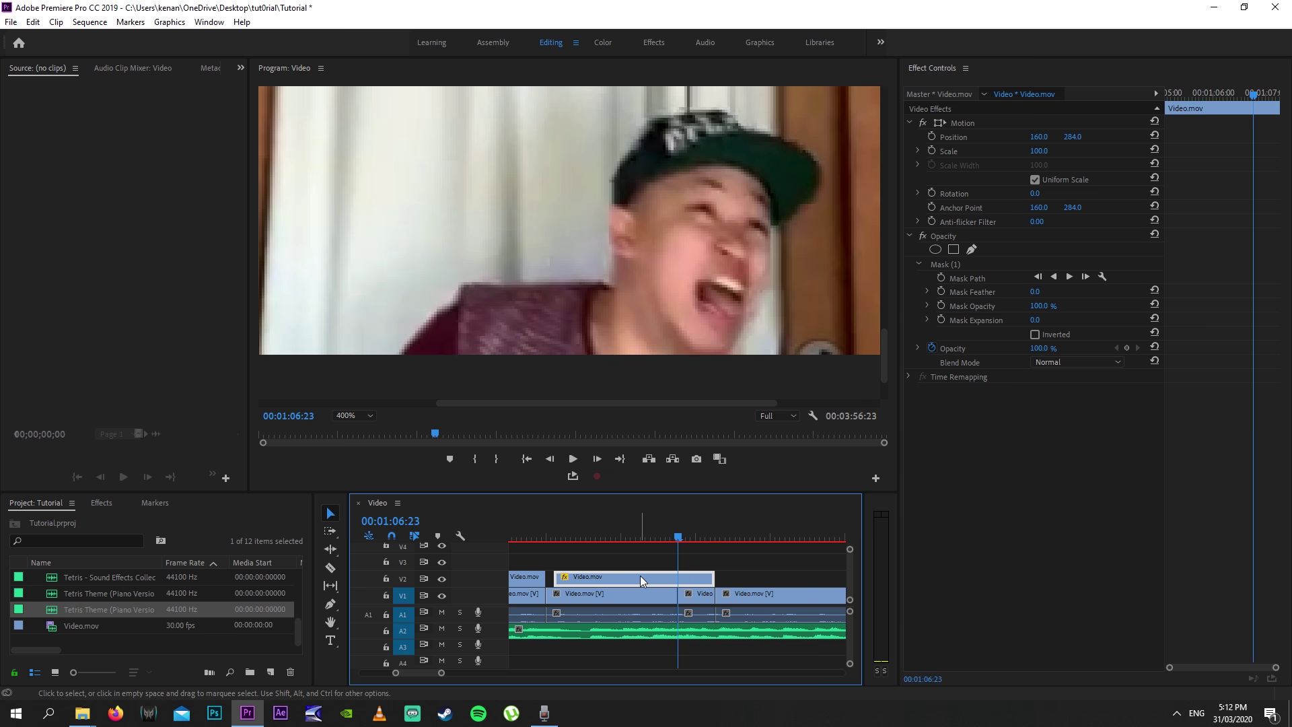
key("ctrl+z")
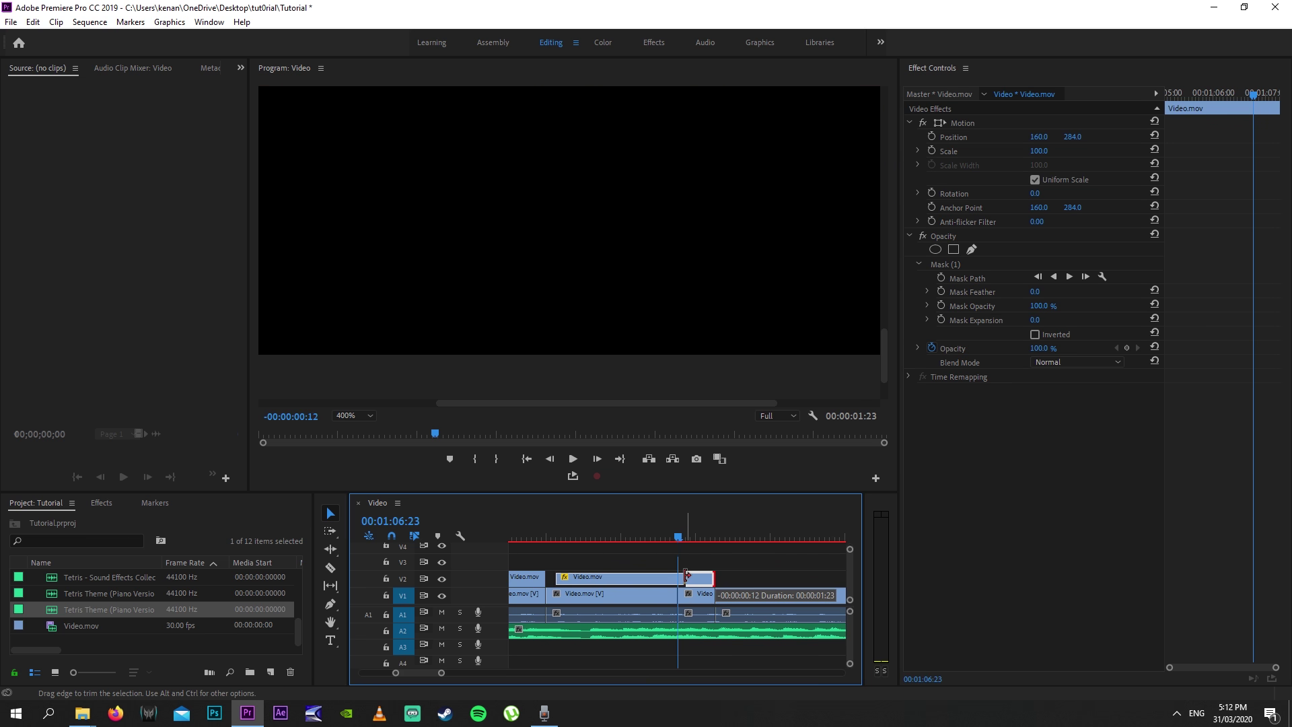
Keyframe the new V2 clip's Position at 00:01:06:23, and at its start, 00:01:05:03, raise the head vertically out of the frame.
left_click(932, 136)
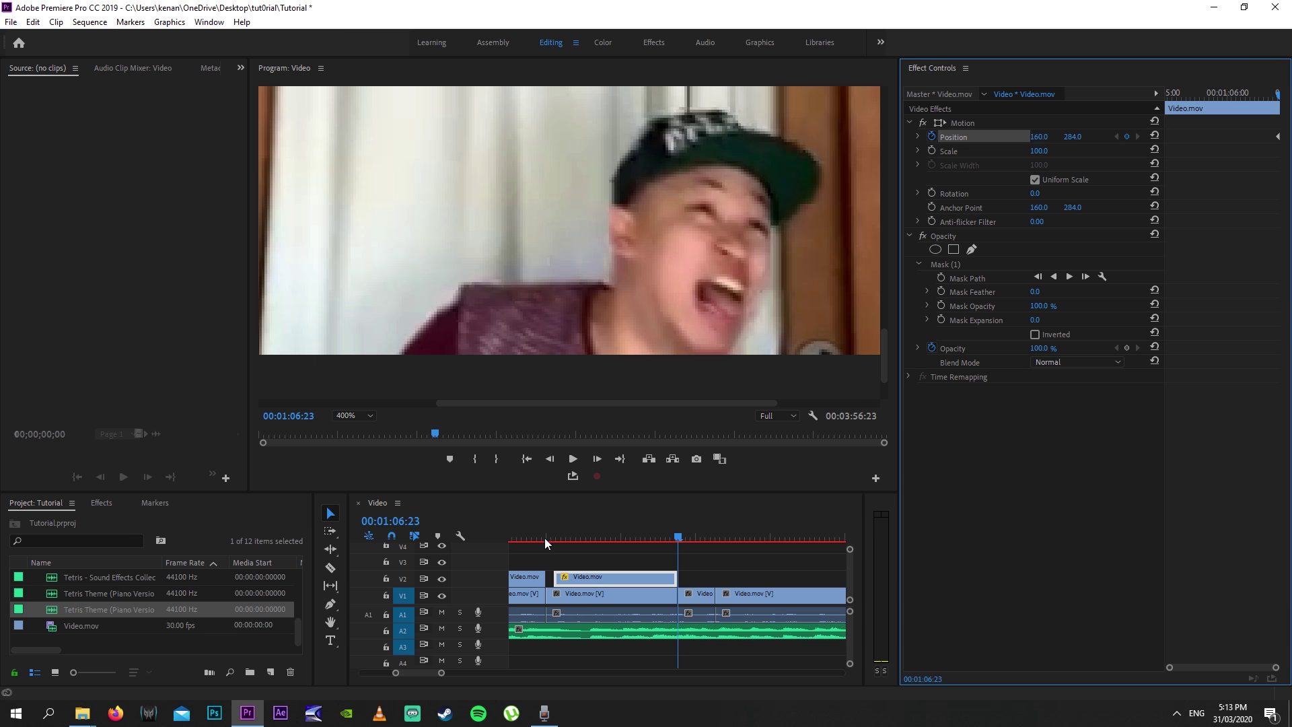
left_click(553, 537)
left_click(353, 415)
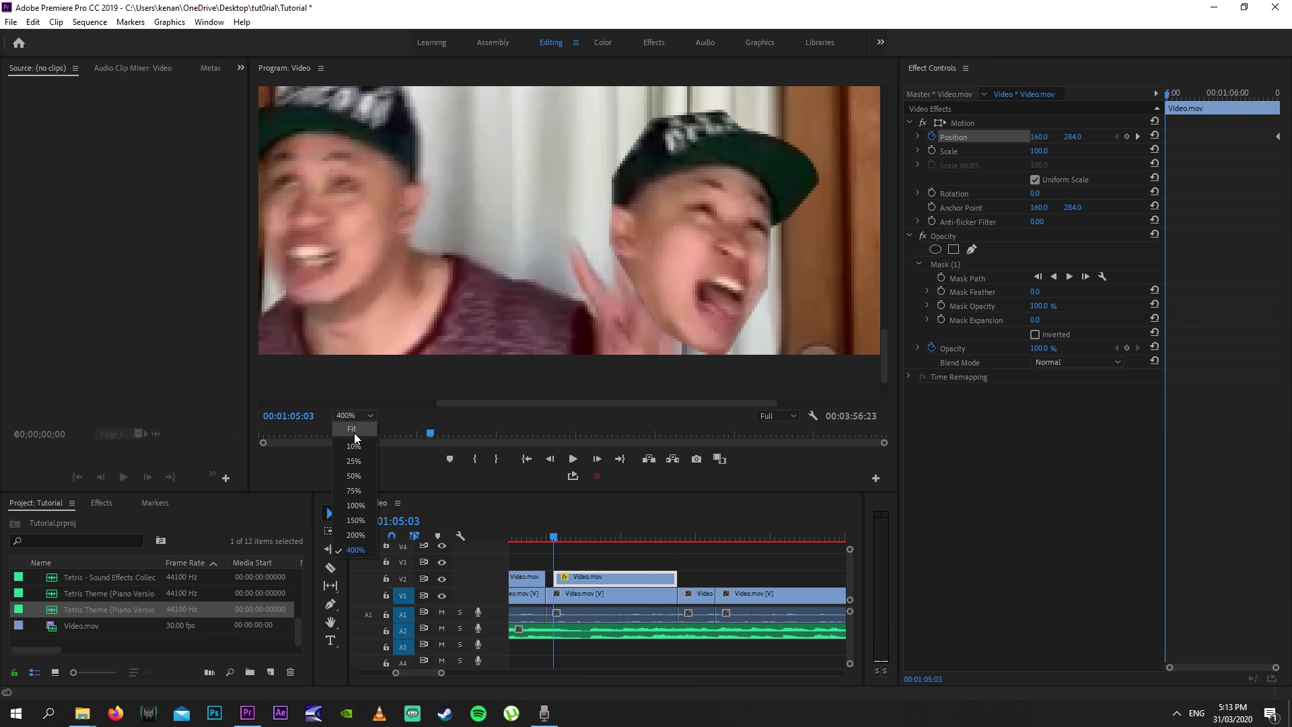
left_click(352, 429)
left_click_drag(1075, 139, 1001, 102)
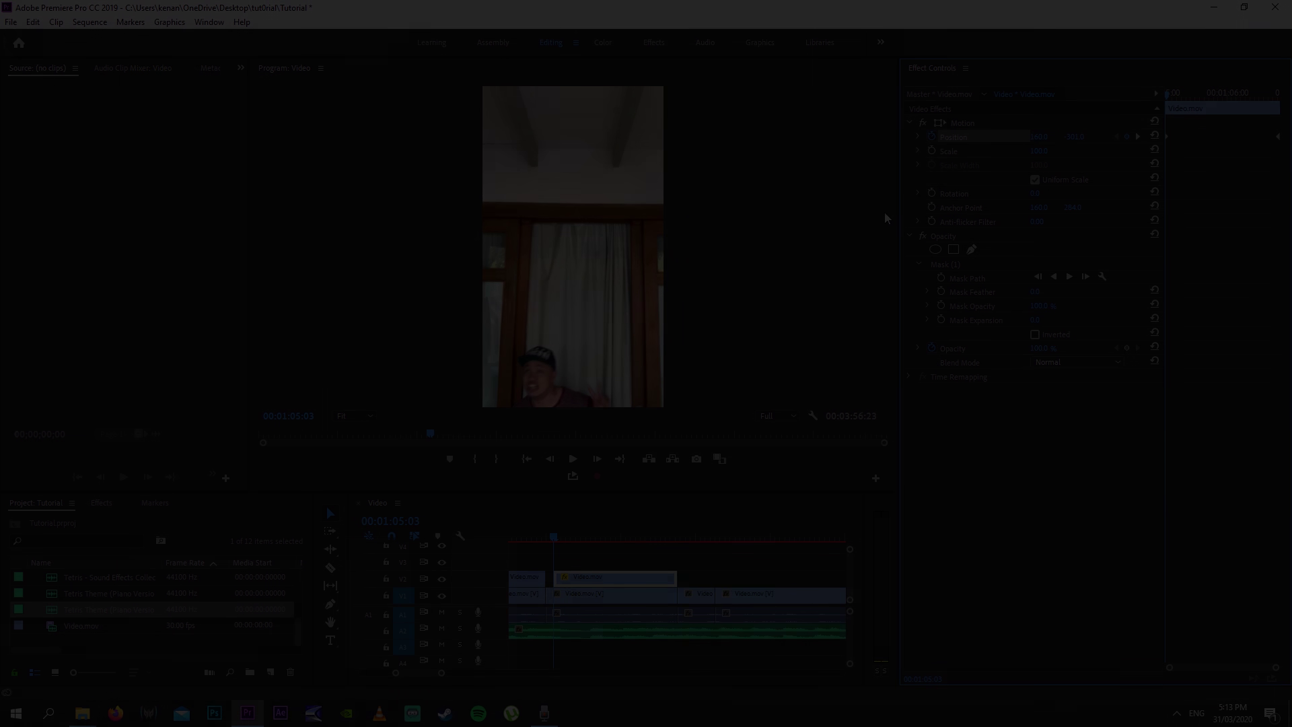